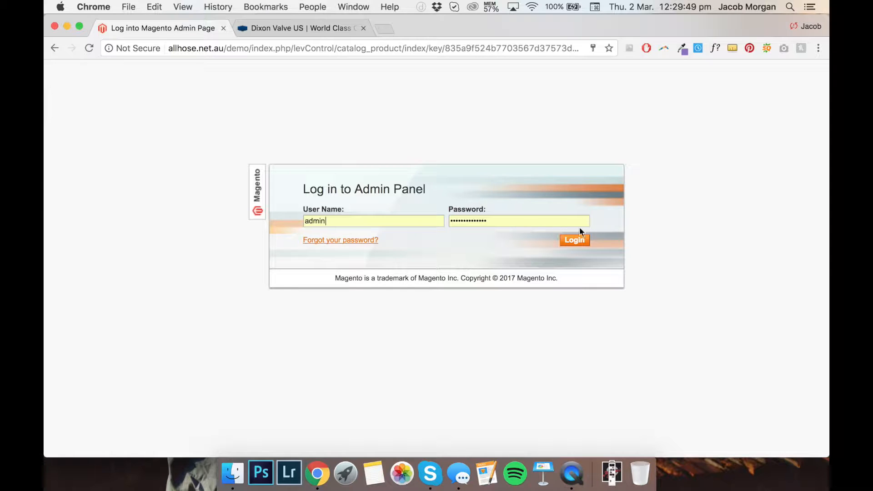
# Log in to the admin panel with the prefilled credentials and open the Manage Products list to look through it.
pyautogui.click(572, 241)
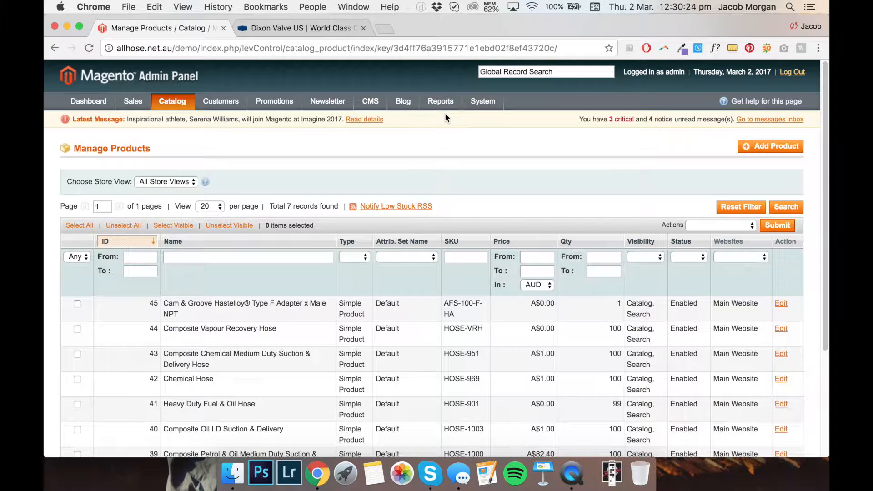
pyautogui.moveTo(183, 101)
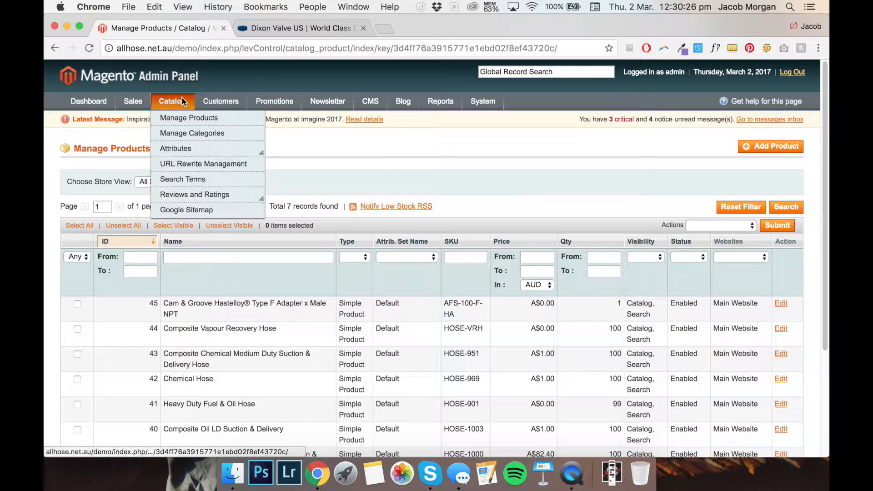
pyautogui.click(178, 117)
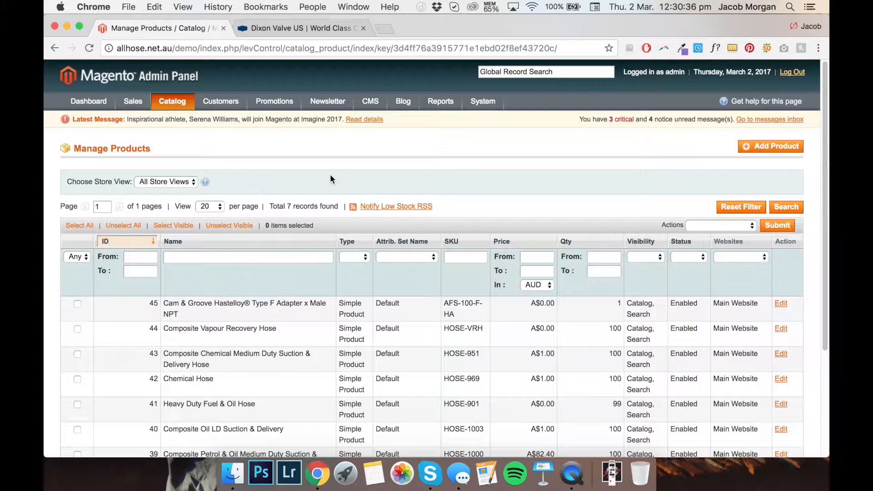
pyautogui.scroll(-2, 274, 142)
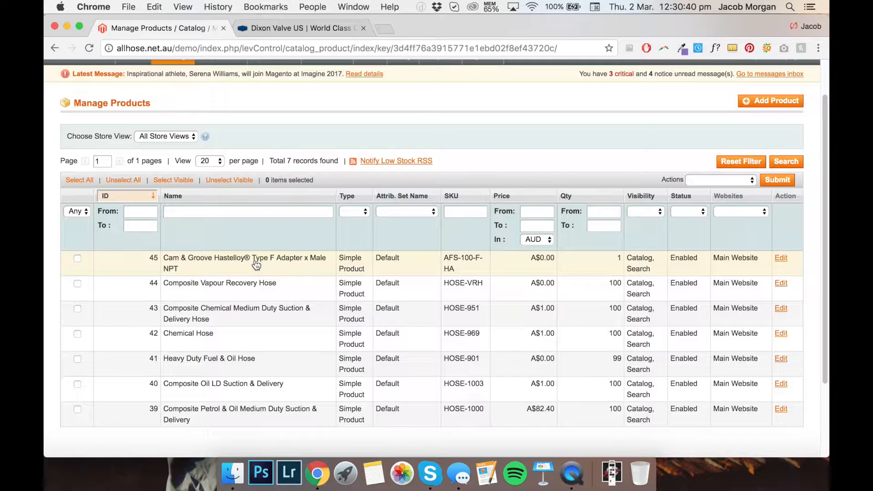
pyautogui.scroll(1, 274, 171)
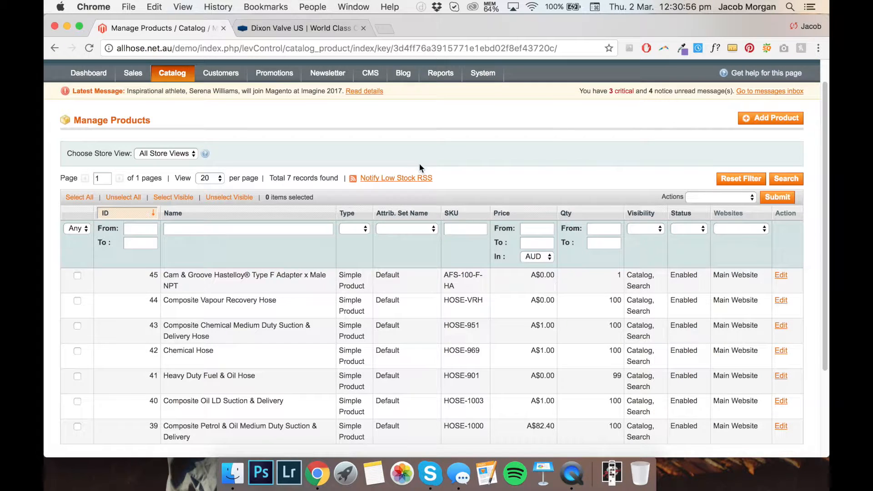
pyautogui.scroll(-2, 418, 162)
pyautogui.scroll(1, 415, 165)
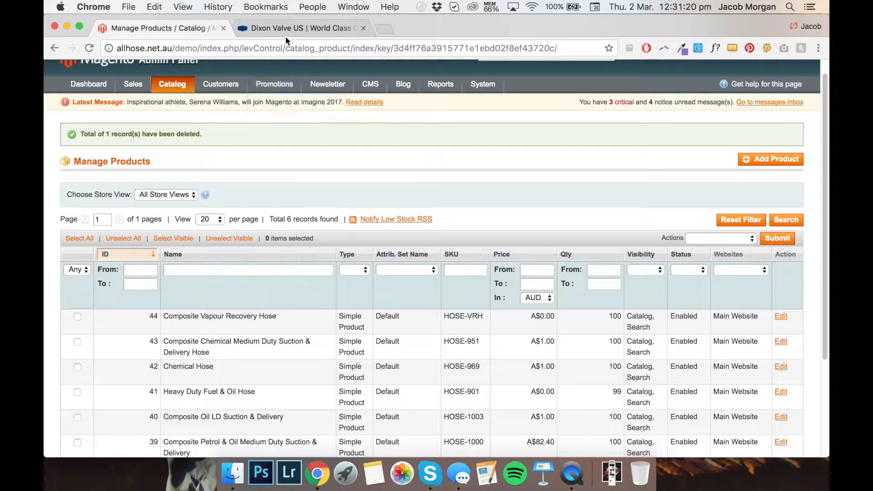
# Review the Cam & Groove Hastelloy Type F Adapter x Male NPT page on the Dixon site, including its product resources.
pyautogui.click(286, 35)
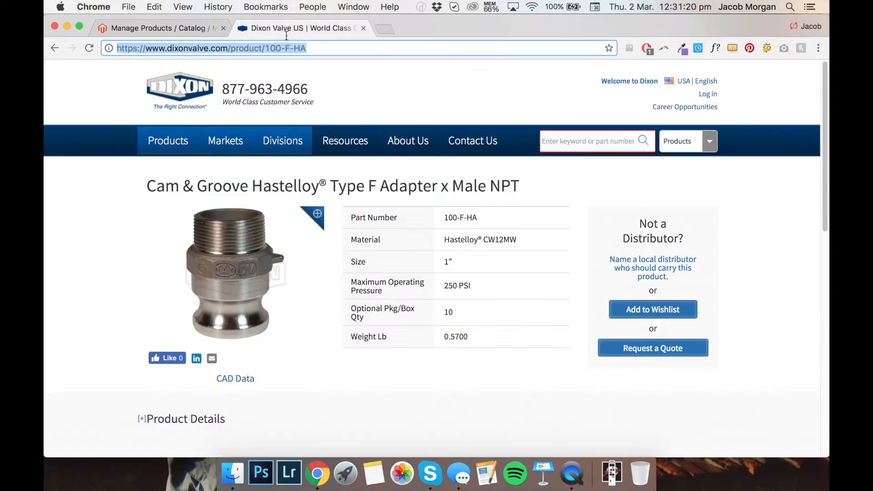
pyautogui.scroll(1, 482, 352)
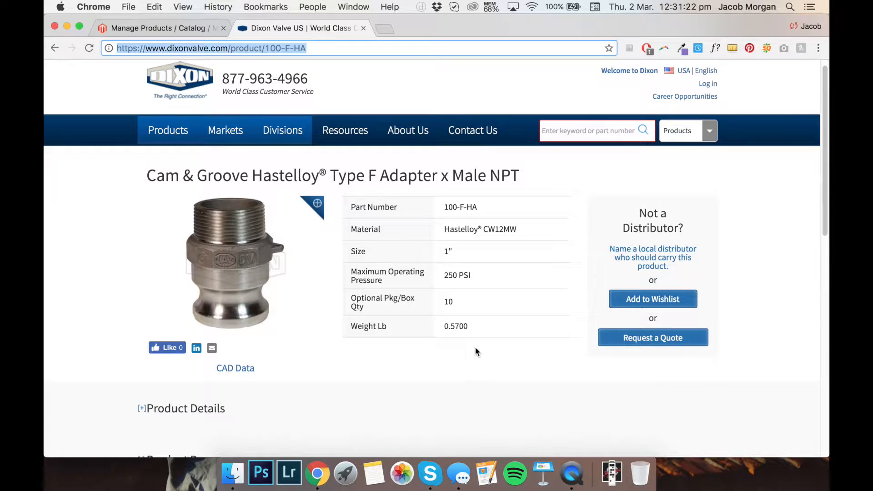
pyautogui.click(465, 351)
pyautogui.scroll(-2, 464, 354)
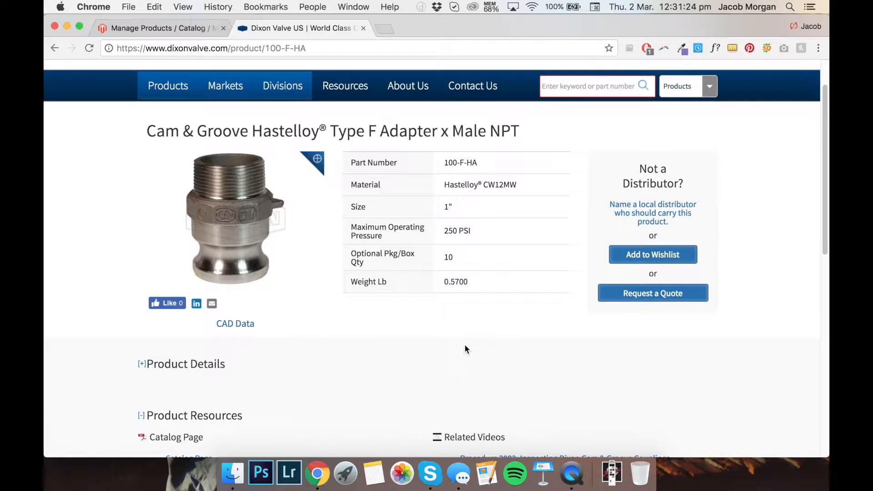
pyautogui.scroll(-7, 464, 349)
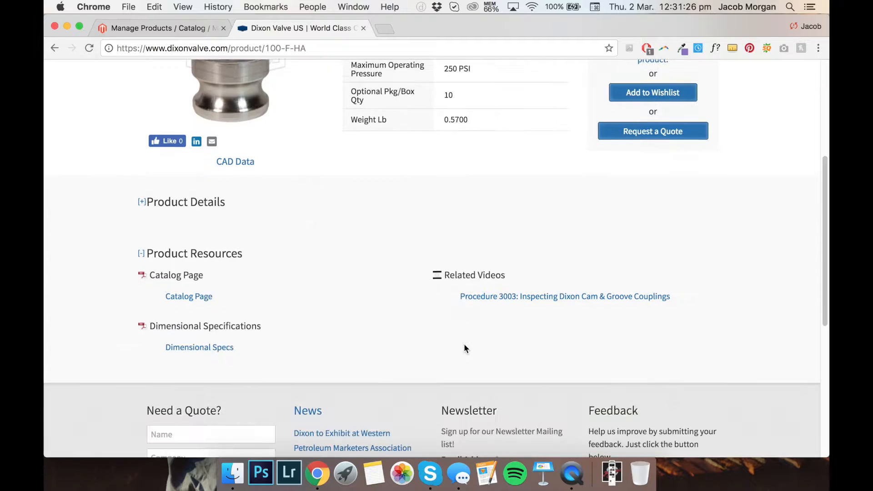
pyautogui.scroll(10, 462, 345)
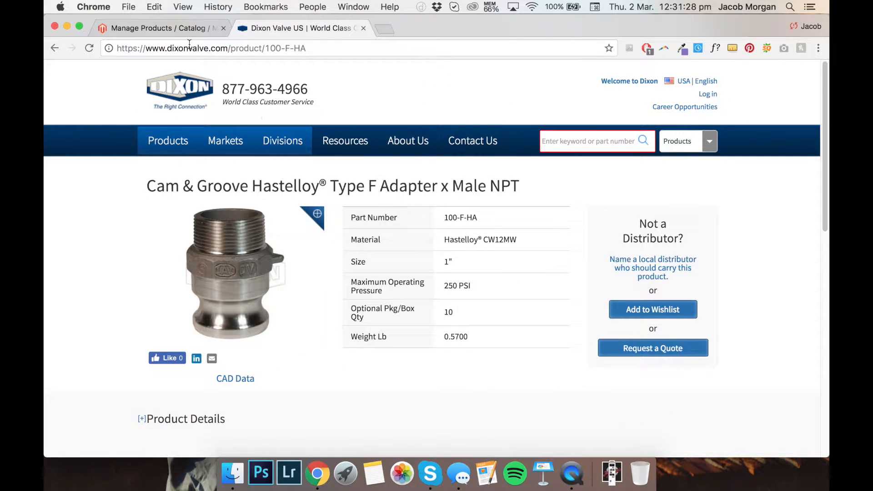
# Return to the Magento product list and start a new product with the Default attribute set and Simple Product type.
pyautogui.click(184, 29)
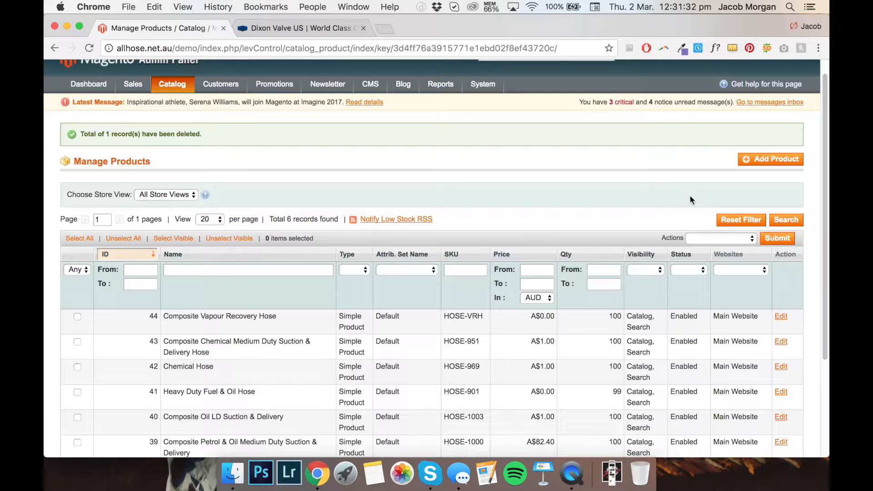
pyautogui.click(764, 161)
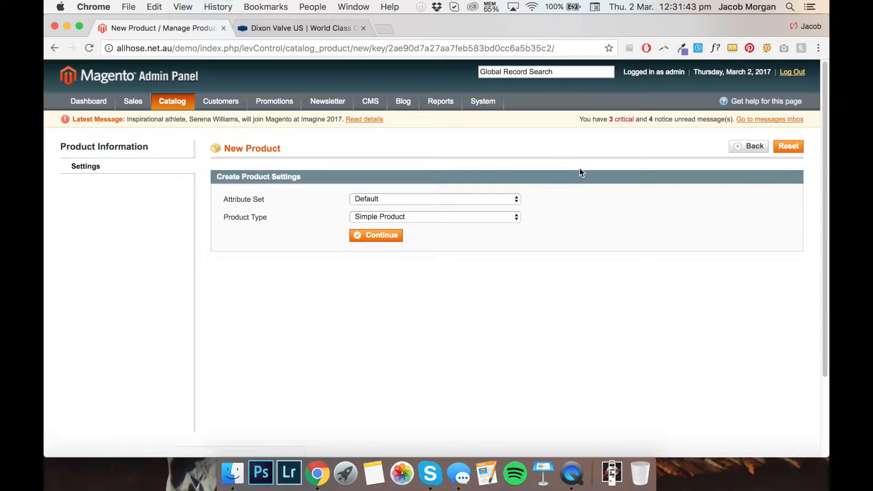
pyautogui.click(374, 240)
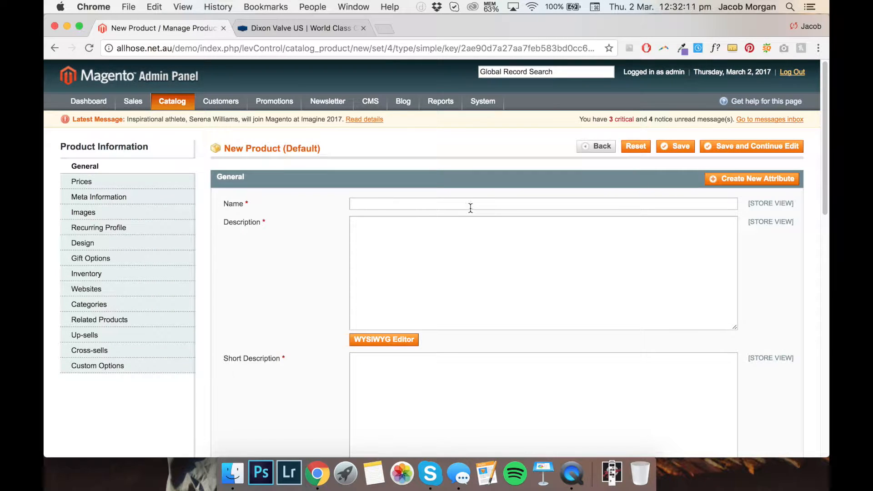
# Copy the product title from the Dixon page into the new product's name: "Cam & Groove Hastelloy® Type F Adapter x Male NPT".
pyautogui.moveTo(250, 203); pyautogui.dragTo(223, 201)
pyautogui.click(265, 211)
pyautogui.click(320, 29)
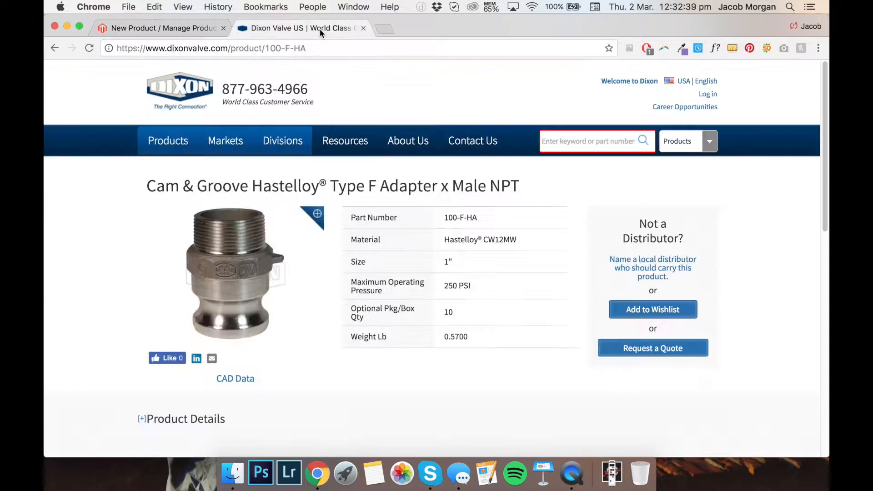
pyautogui.moveTo(519, 186); pyautogui.dragTo(137, 184)
pyautogui.press('super+c')
pyautogui.click(192, 29)
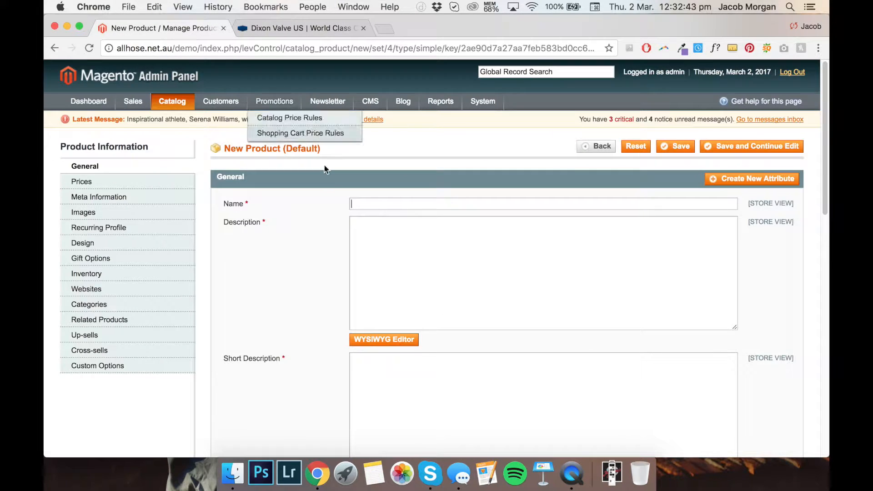
pyautogui.click(382, 204)
pyautogui.press('super+v')
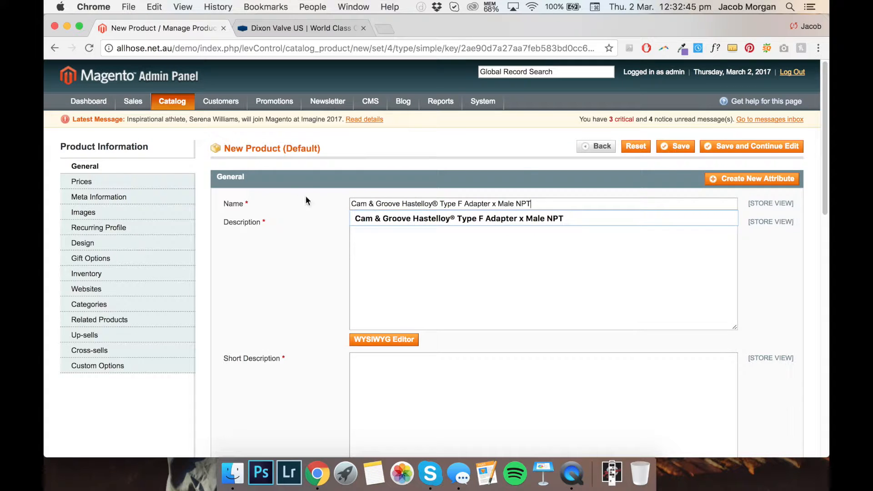
# Expand the product details on the Dixon page and review them with the specification table as source for the description.
pyautogui.scroll(-1, 373, 227)
pyautogui.click(373, 215)
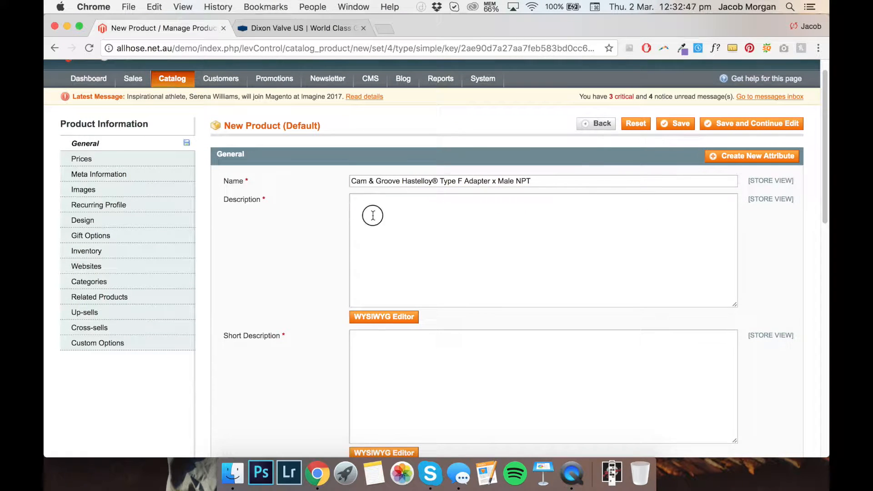
pyautogui.click(289, 28)
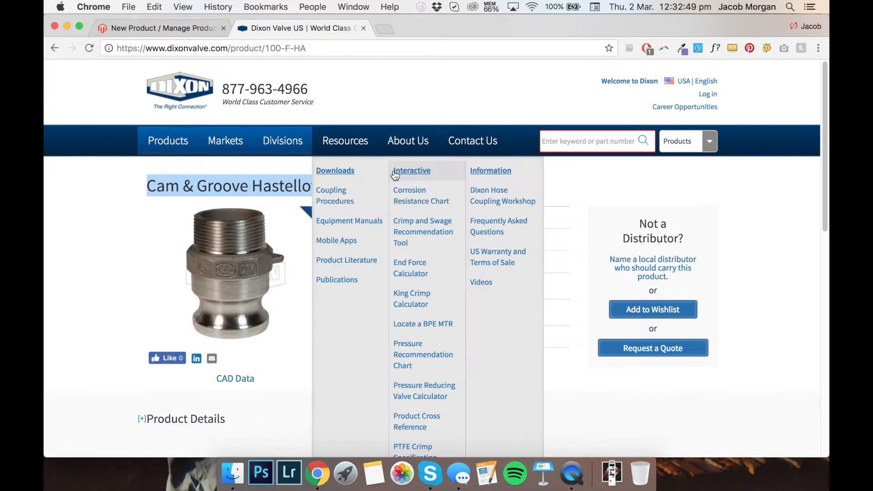
pyautogui.scroll(-5, 364, 173)
pyautogui.scroll(3, 282, 168)
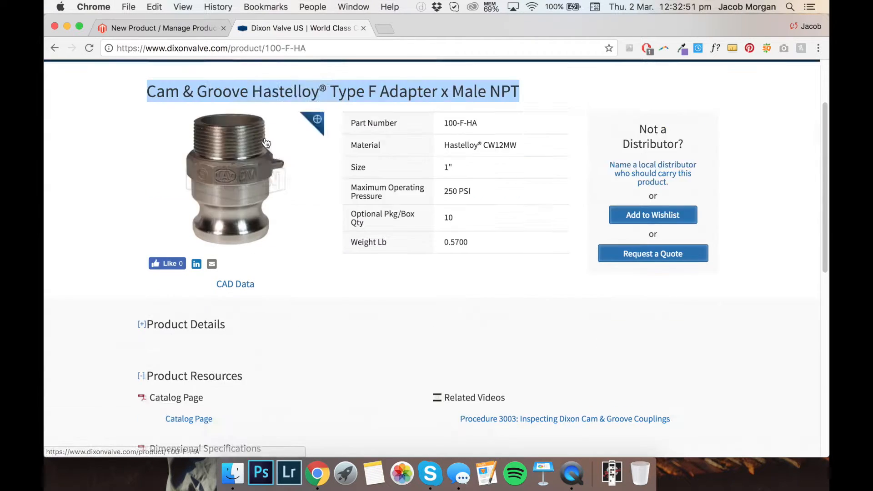
pyautogui.scroll(2, 266, 143)
pyautogui.scroll(-1, 425, 241)
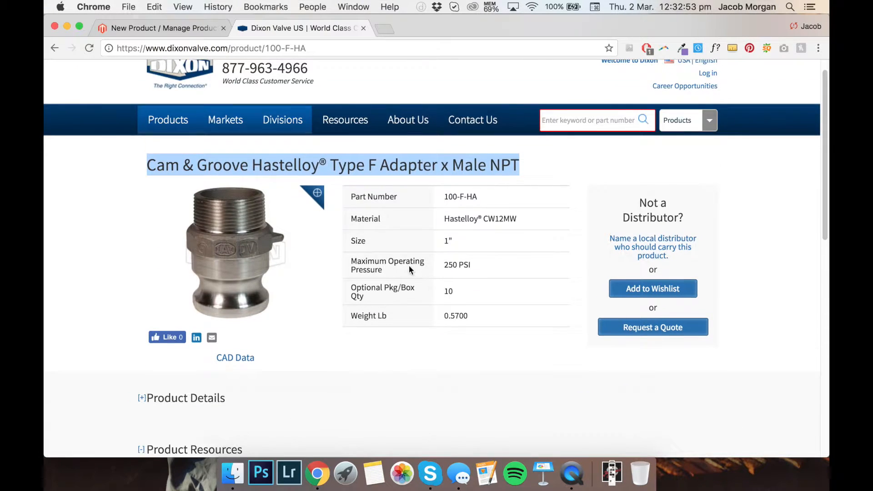
pyautogui.scroll(-3, 408, 268)
pyautogui.click(143, 279)
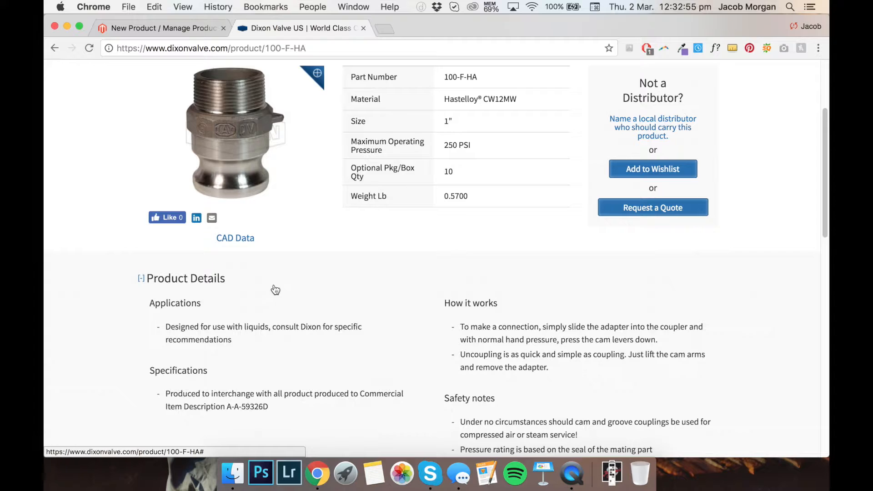
pyautogui.scroll(-2, 288, 271)
pyautogui.scroll(-1, 323, 277)
pyautogui.scroll(3, 323, 276)
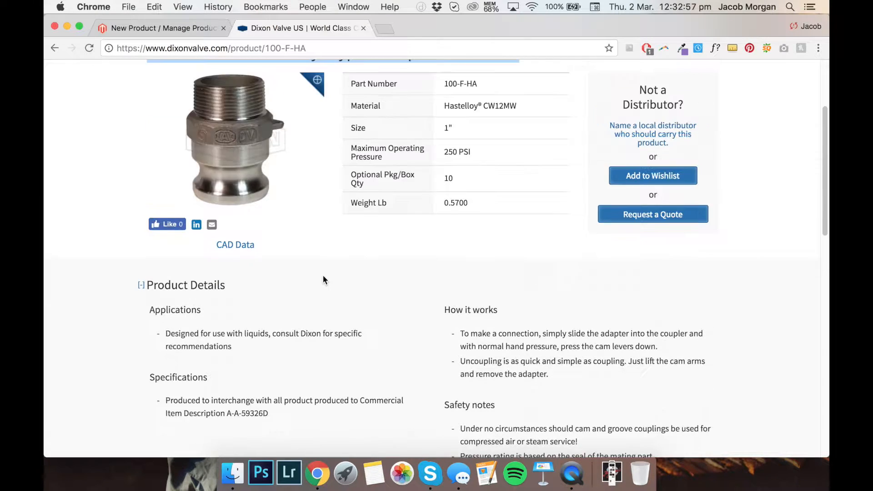
pyautogui.scroll(4, 323, 280)
pyautogui.click(473, 288)
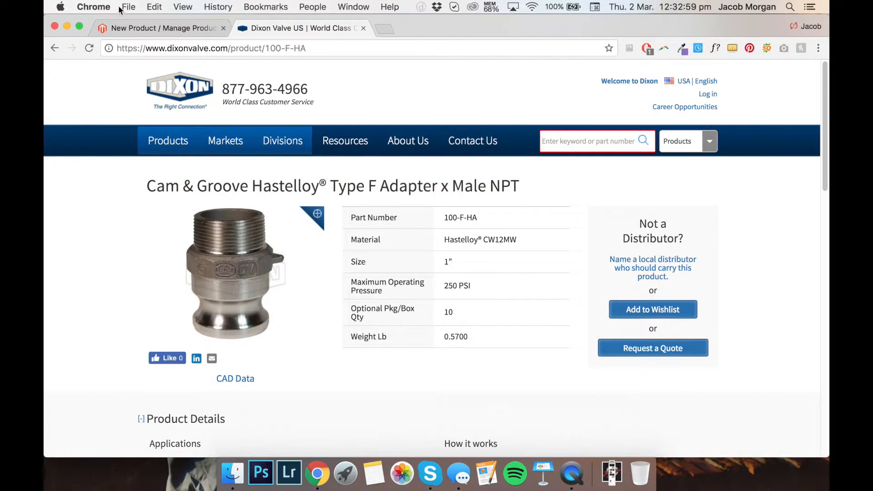
pyautogui.click(155, 28)
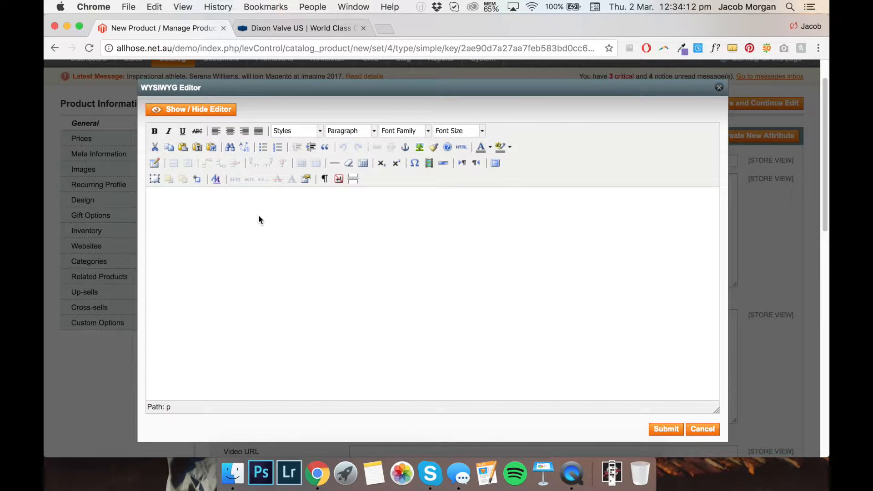
# Read the applications, specifications, how-it-works and safety notes text on the Dixon page, and return to the description editor.
pyautogui.click(294, 26)
pyautogui.scroll(-5, 239, 193)
pyautogui.scroll(-1, 239, 197)
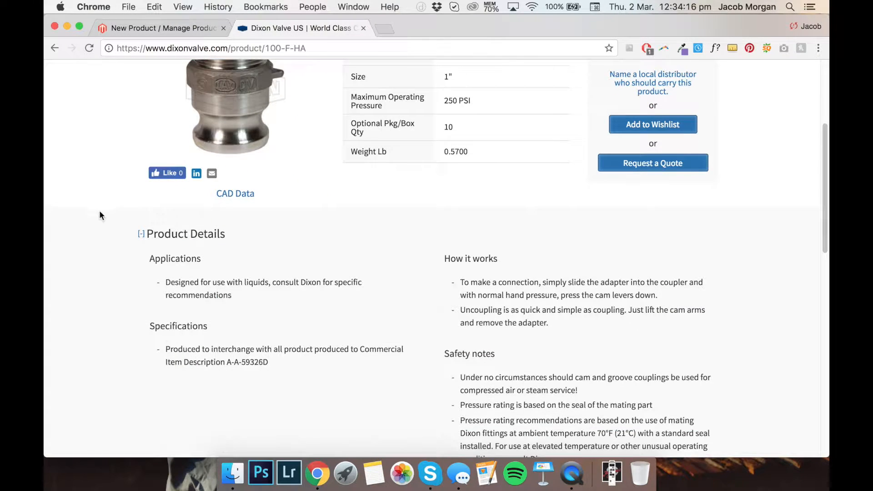
pyautogui.scroll(-3, 332, 162)
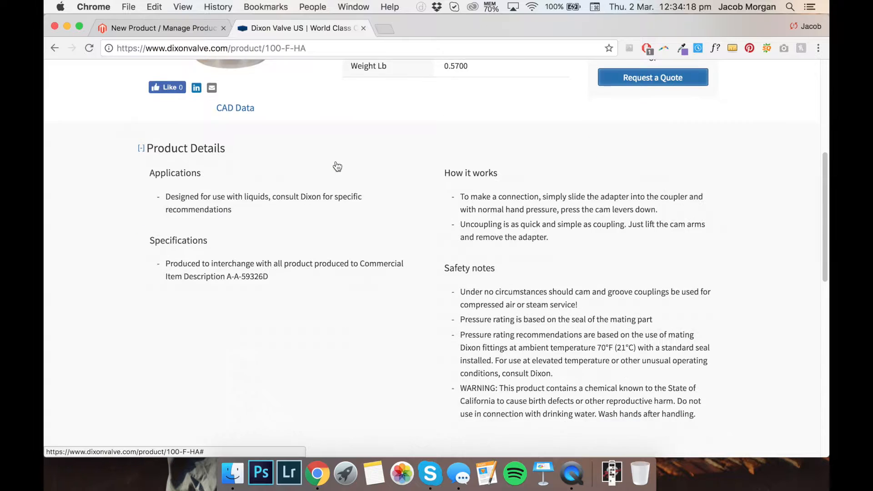
pyautogui.scroll(1, 336, 167)
pyautogui.click(172, 26)
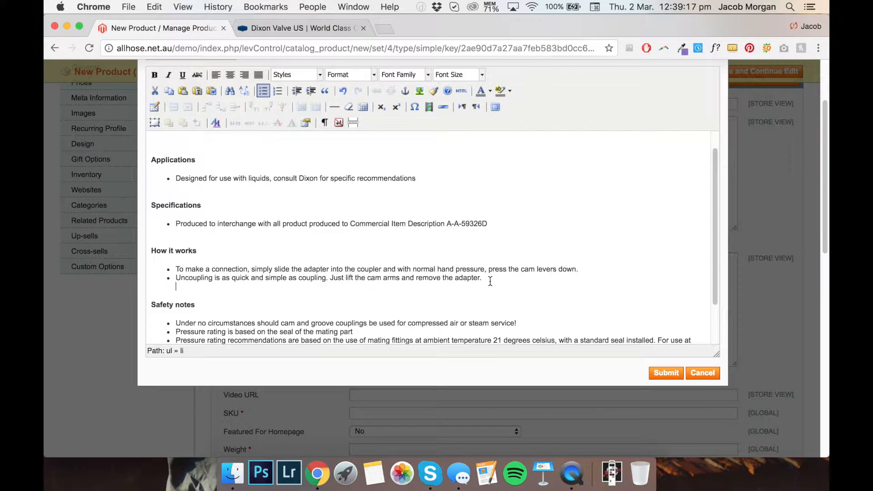
# Add an empty paragraph below the Safety notes list at the end of the product description.
pyautogui.scroll(-4, 458, 273)
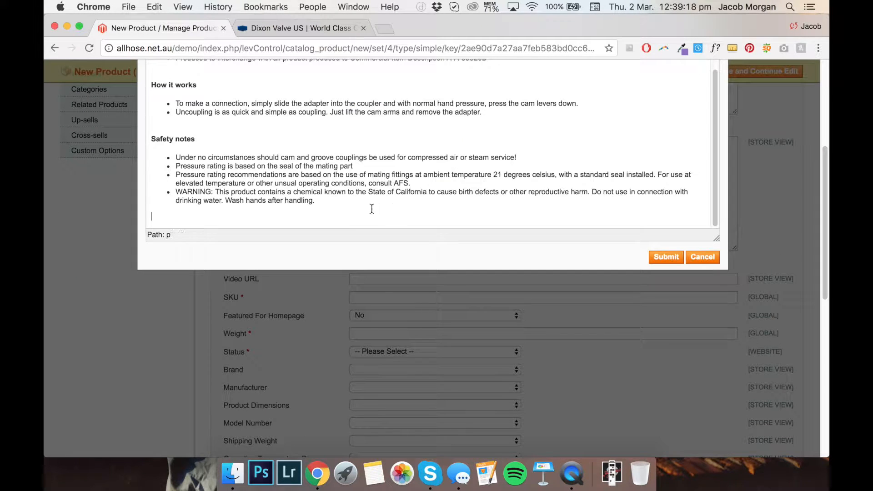
pyautogui.click(346, 203)
pyautogui.press('Return')
pyautogui.press('Return')
pyautogui.scroll(5, 110, 166)
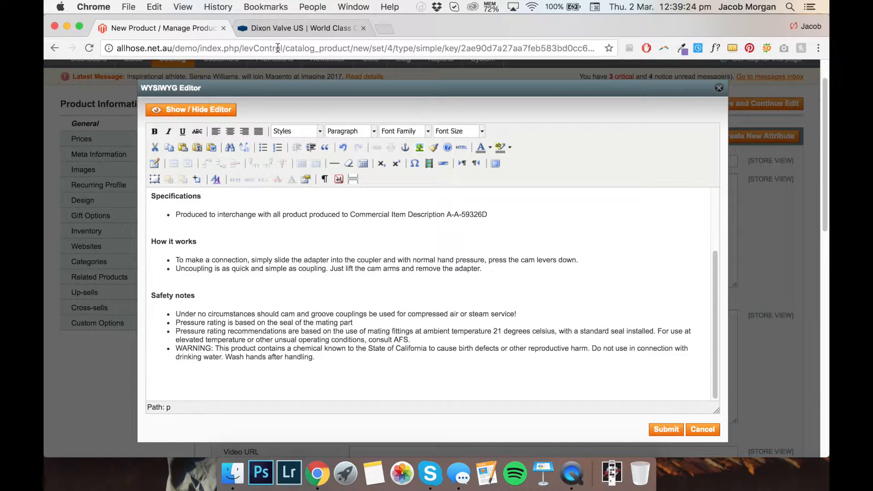
# Check which rows the specification table on the Dixon page contains, and return to the description editor.
pyautogui.click(283, 28)
pyautogui.scroll(5, 473, 150)
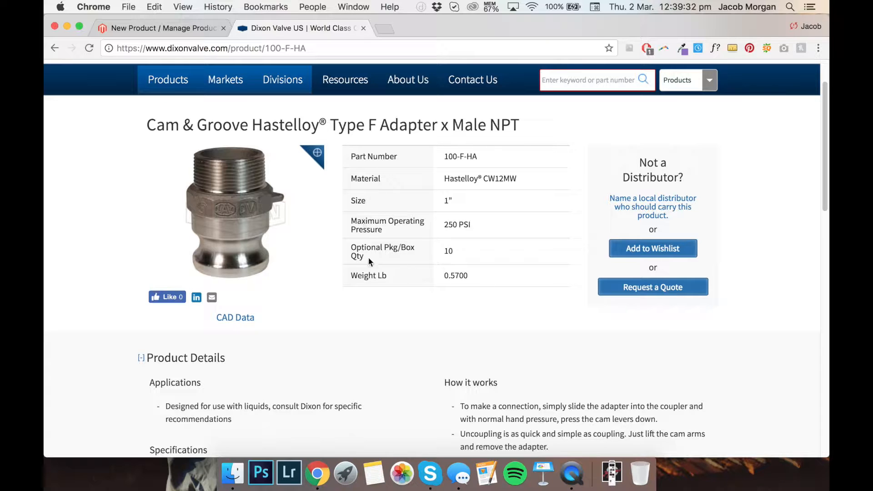
pyautogui.click(149, 28)
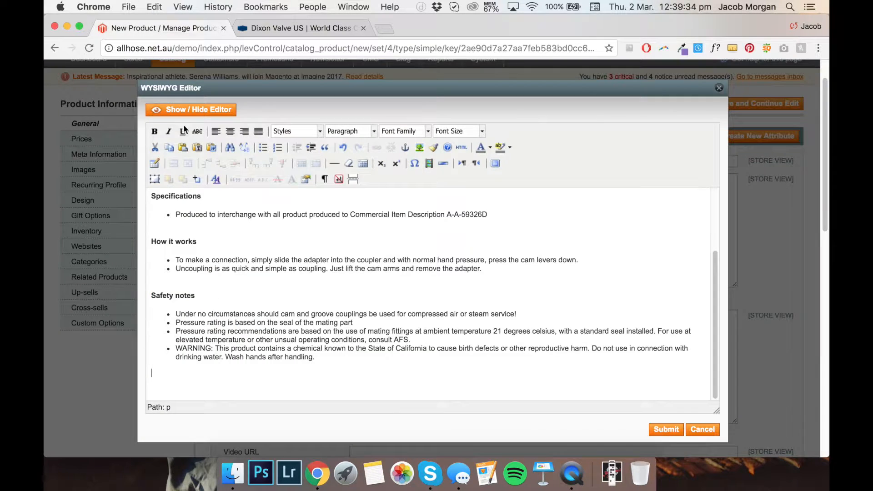
# Set up a table below the Safety notes with 2 columns, 6 rows, cell padding 1 and cell spacing 1.
pyautogui.click(154, 164)
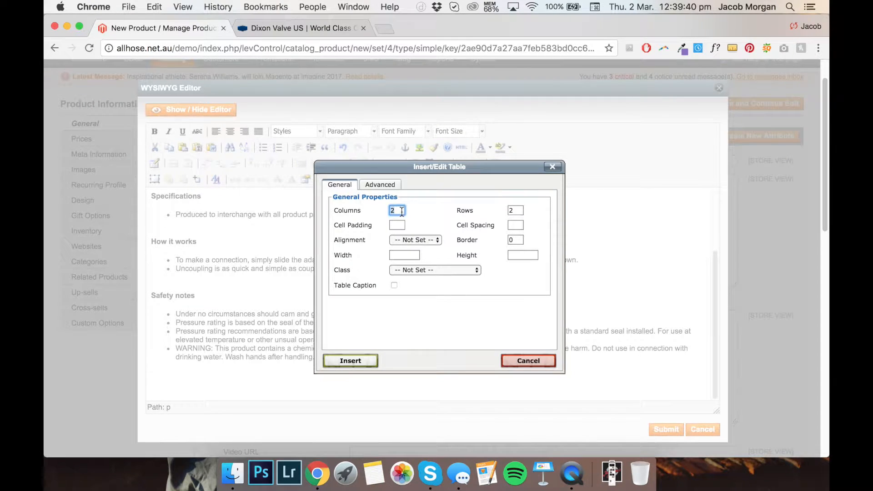
pyautogui.write('6')
pyautogui.press('BackSpace')
pyautogui.write('2')
pyautogui.press('Tab')
pyautogui.write('6')
pyautogui.press('Tab')
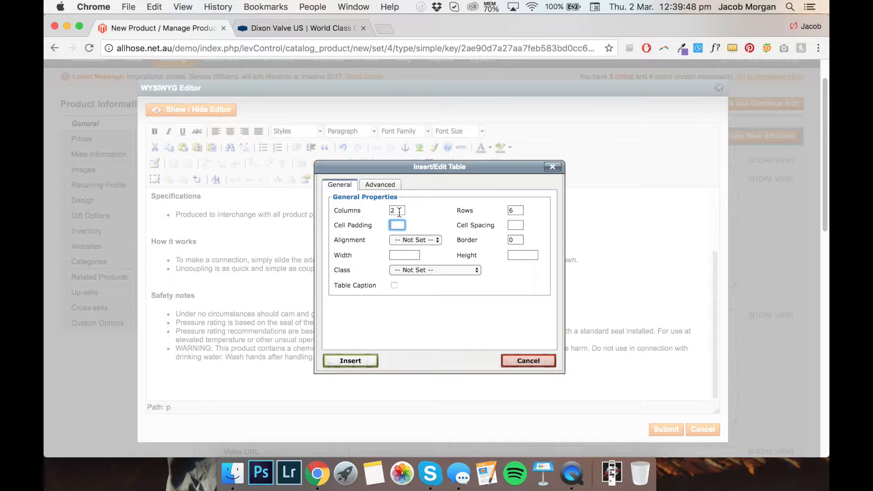
pyautogui.write('1')
pyautogui.press('Tab')
pyautogui.write('1')
pyautogui.press('Tab')
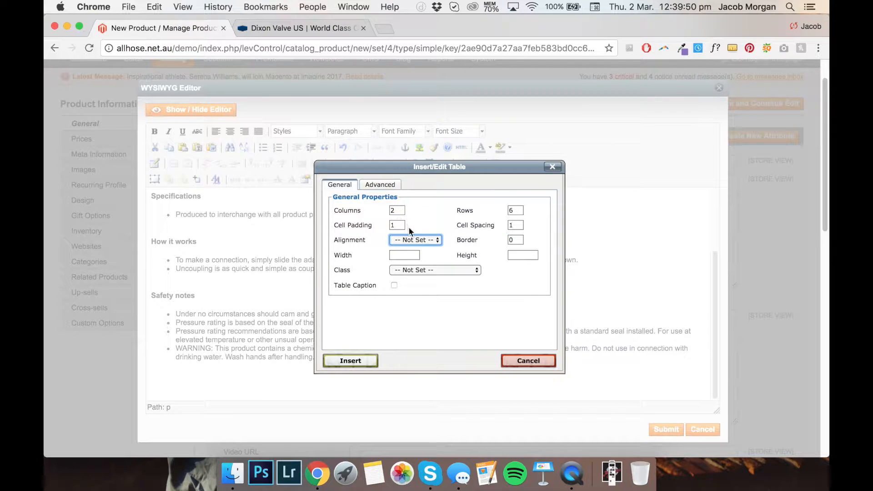
# Give the table left alignment, border 1, and 100% width and height, and insert it into the description.
pyautogui.click(430, 240)
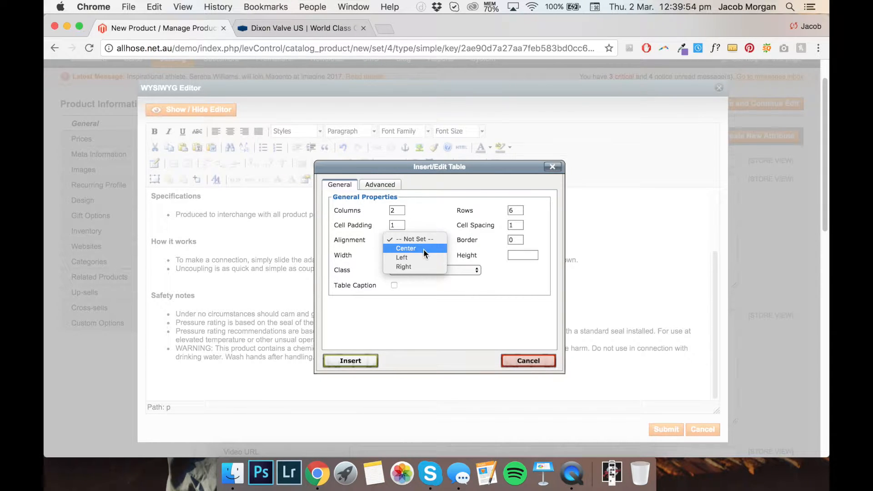
pyautogui.press('Escape')
pyautogui.doubleClick(512, 240)
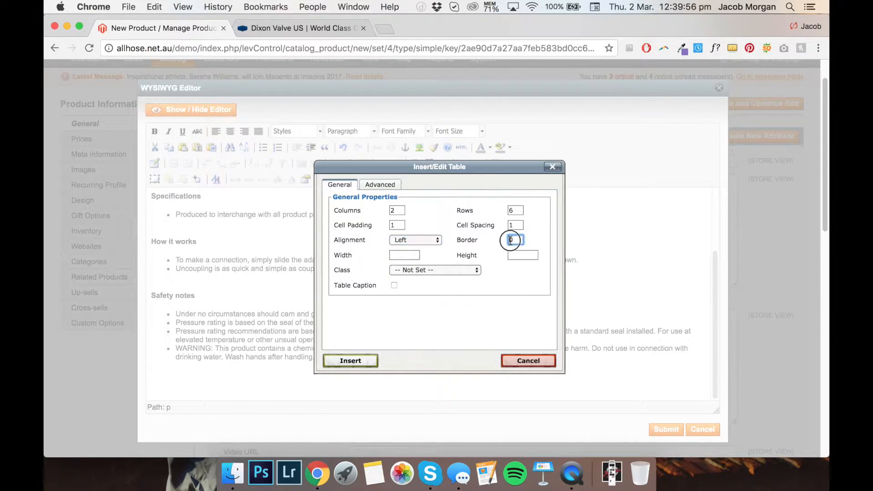
pyautogui.write('1')
pyautogui.press('Tab')
pyautogui.write('100')
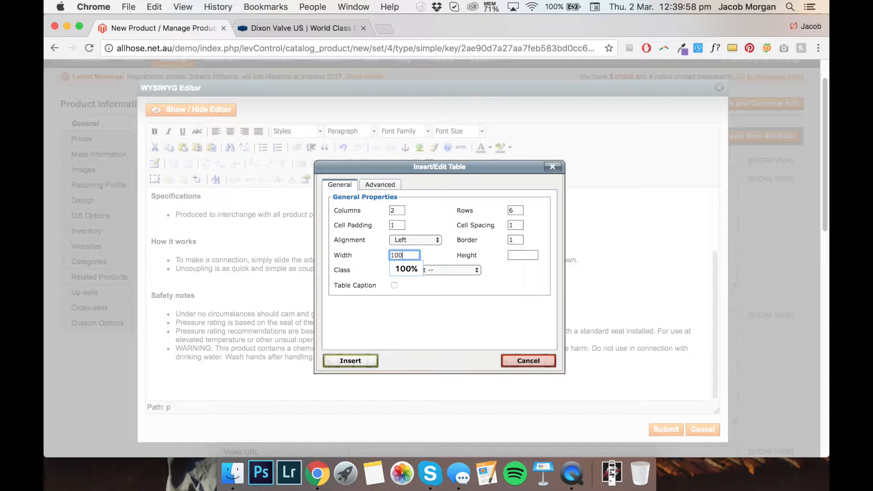
pyautogui.press('Tab')
pyautogui.write('100%')
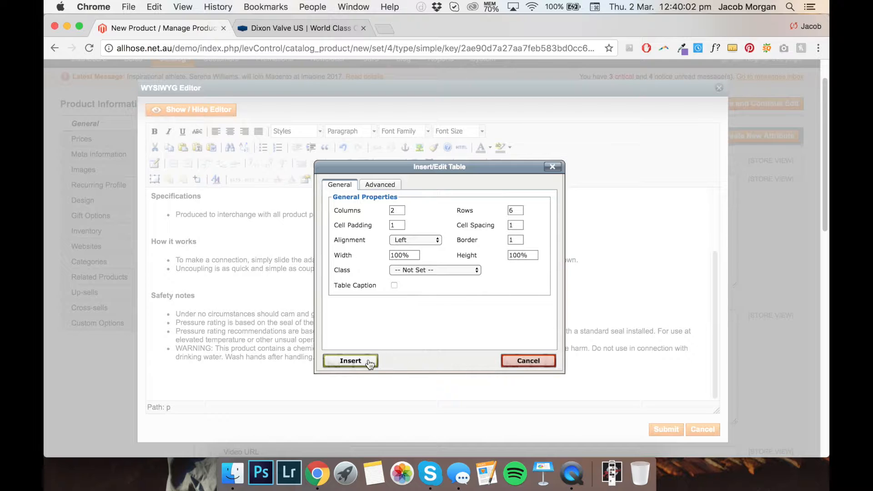
pyautogui.click(349, 361)
# Enter "Part Number" as the label in the first cell of the specification table.
pyautogui.scroll(-1, 341, 285)
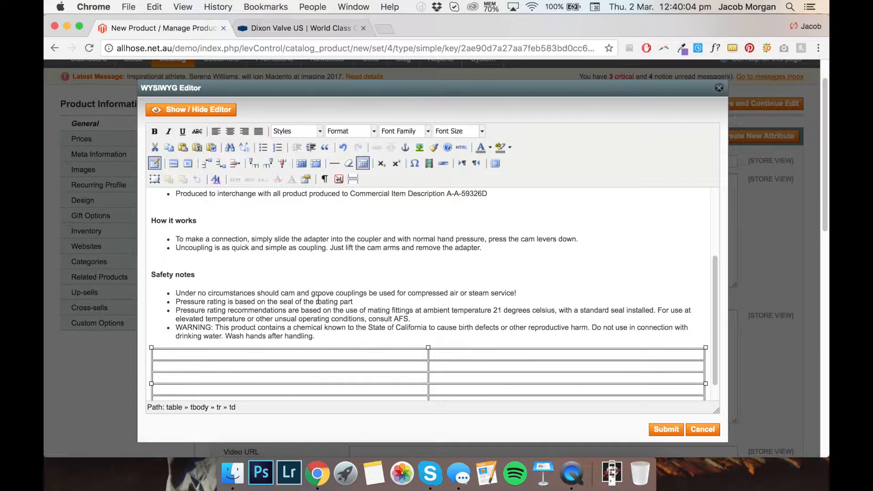
pyautogui.write('Part Number')
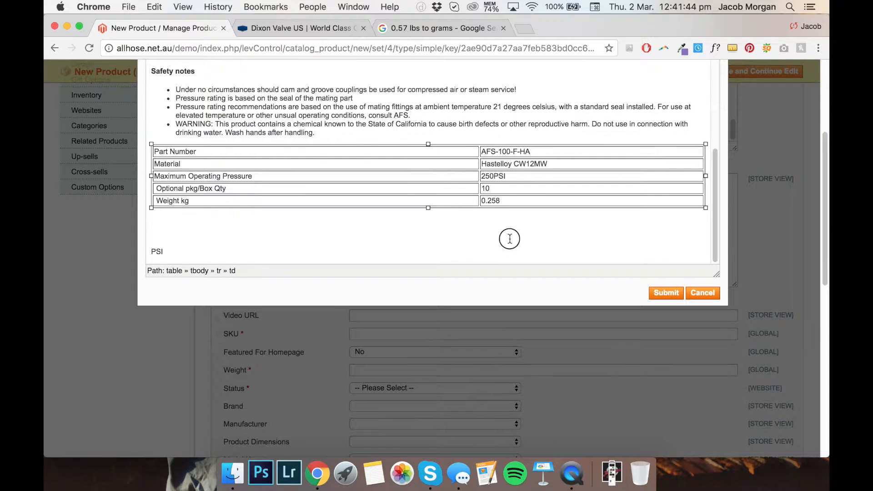
# Review the description from the specification table up to the Product Information heading, and submit it to the product form.
pyautogui.click(510, 239)
pyautogui.scroll(5, 455, 205)
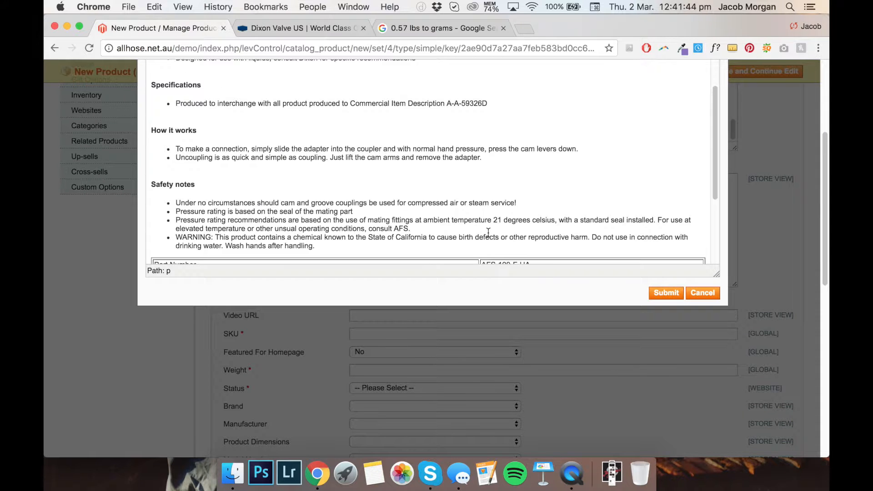
pyautogui.scroll(-3, 387, 218)
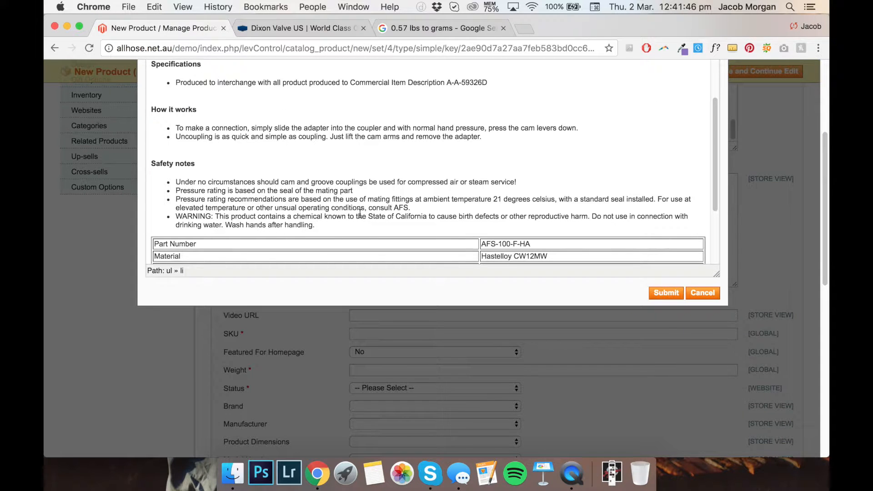
pyautogui.scroll(10, 355, 223)
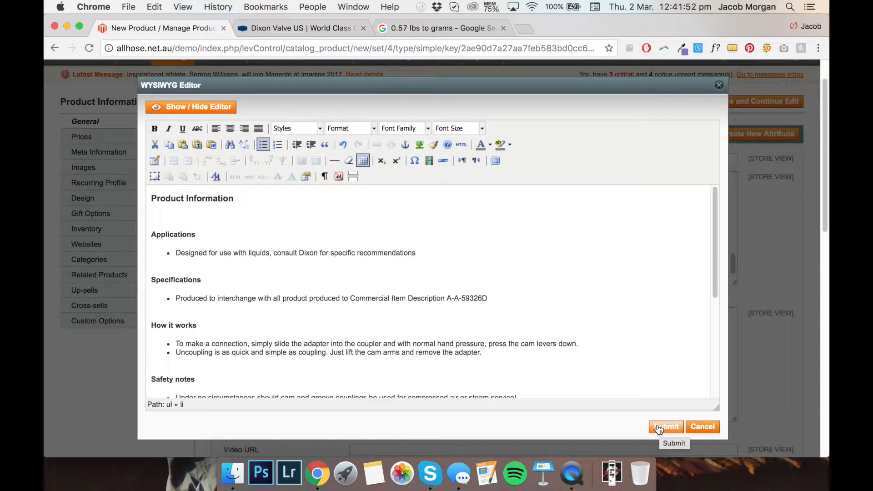
pyautogui.click(662, 429)
pyautogui.scroll(-1, 450, 226)
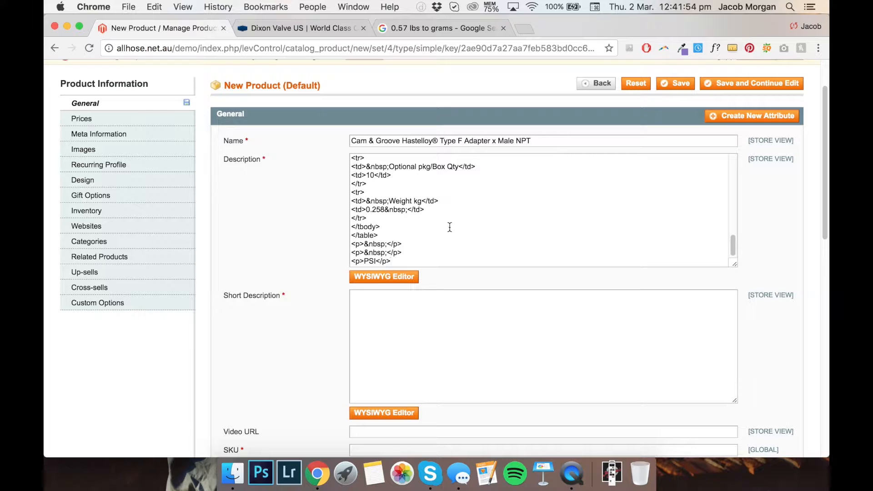
# Reopen the product description in the editor, copy the bullet text under Applications, and submit the description again.
pyautogui.click(360, 278)
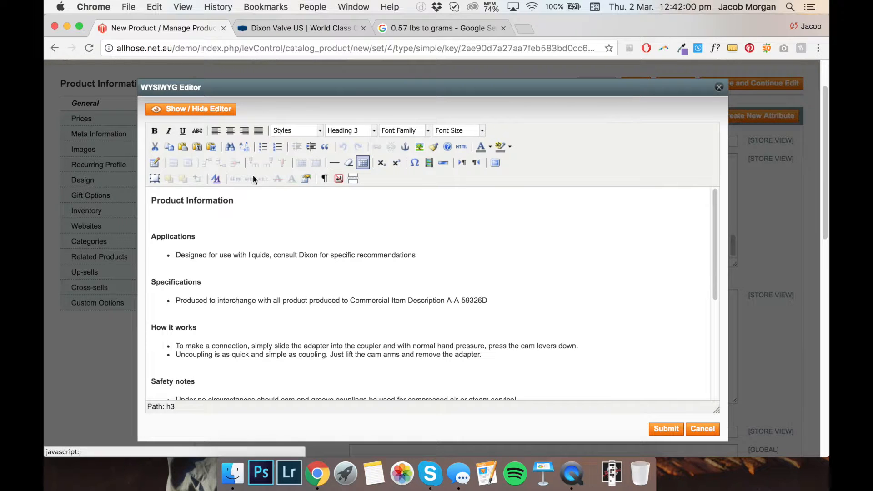
pyautogui.click(388, 255)
pyautogui.moveTo(423, 255); pyautogui.dragTo(177, 256)
pyautogui.press('super+c')
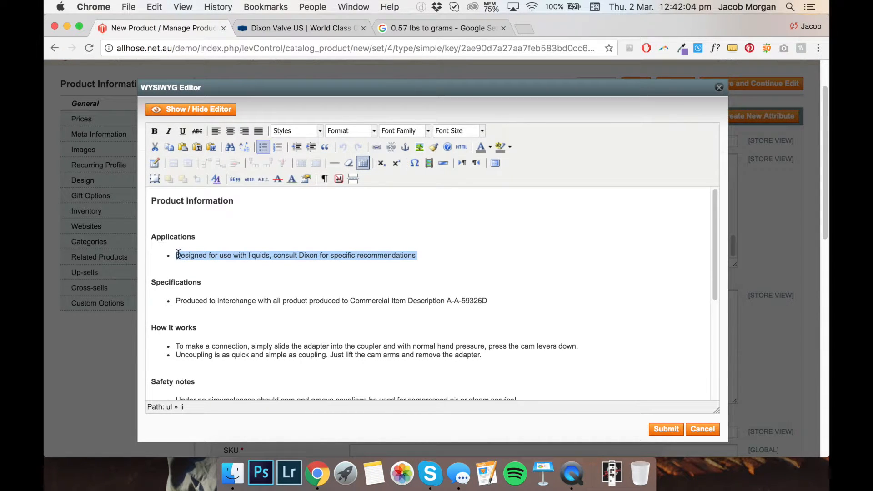
pyautogui.click(666, 430)
pyautogui.scroll(-1, 459, 329)
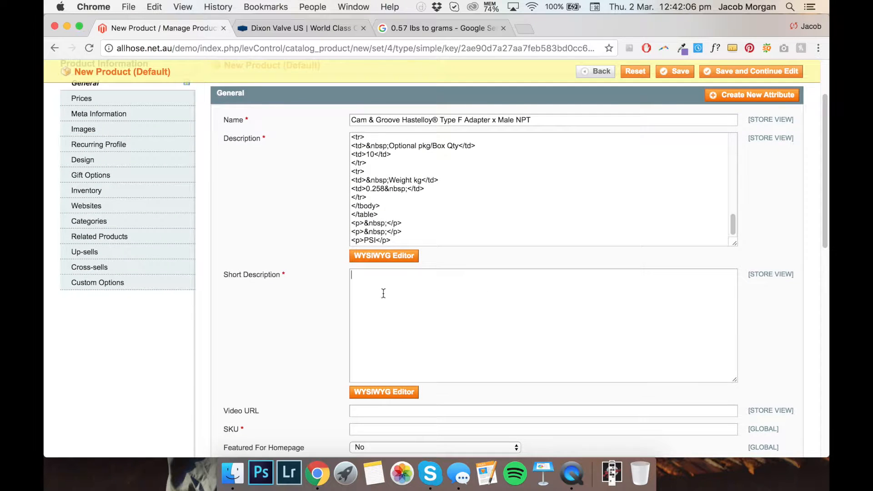
# Write the short description "Application: designed for use with liquids, consult Dixon for specific recommendations" from the copied text and submit it.
pyautogui.click(386, 391)
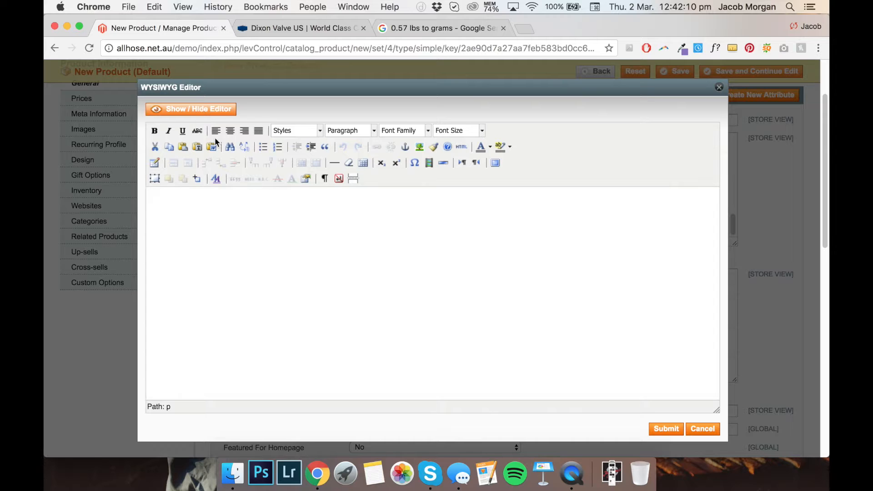
pyautogui.write('Application:')
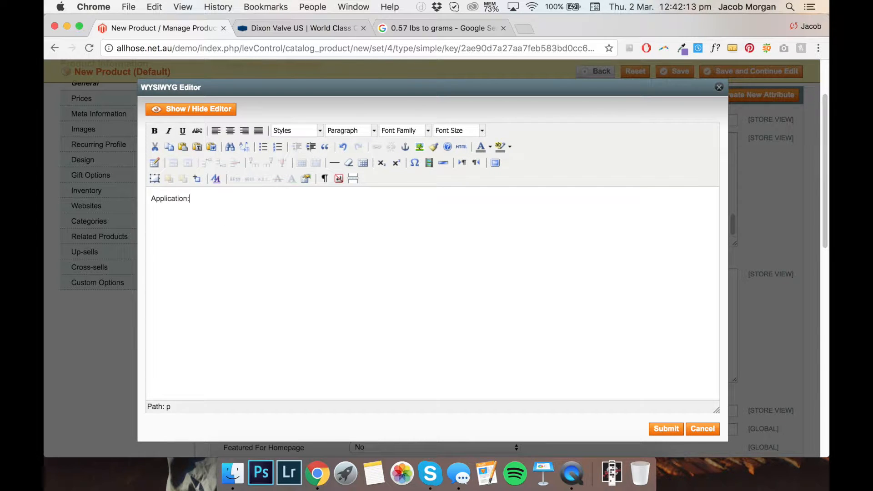
pyautogui.press('super+v')
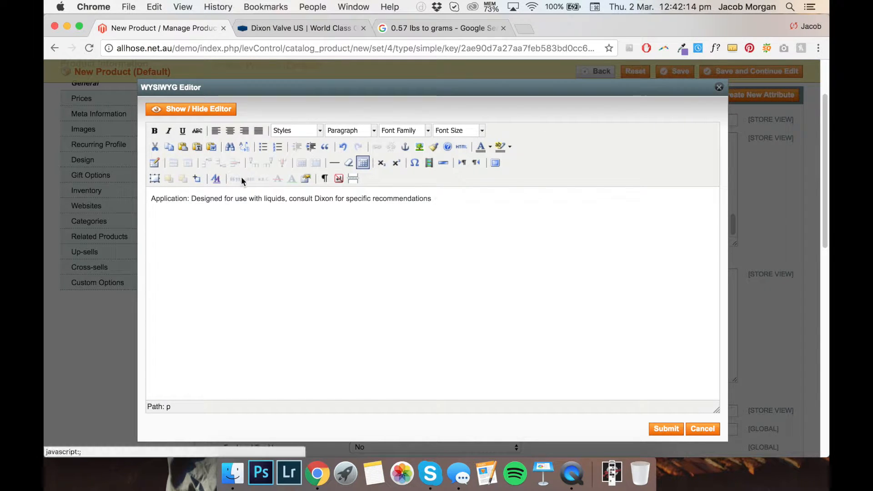
pyautogui.click(191, 198)
pyautogui.press('BackSpace')
pyautogui.write('d')
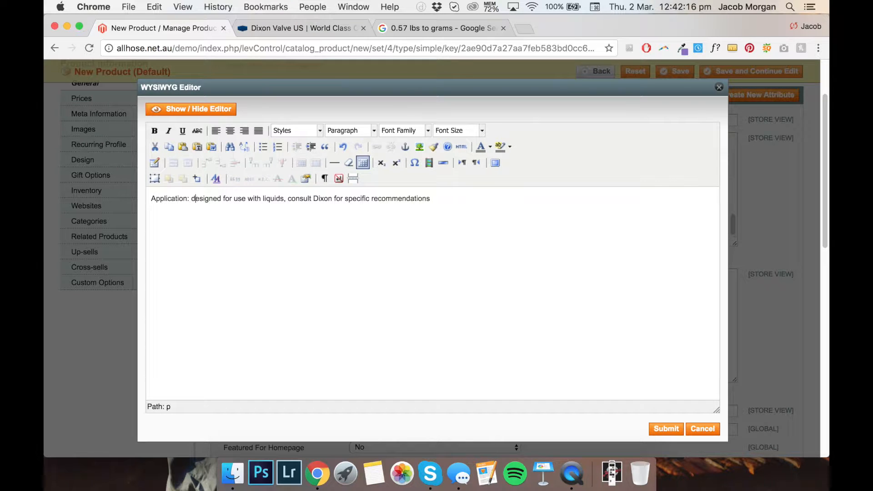
pyautogui.click(655, 428)
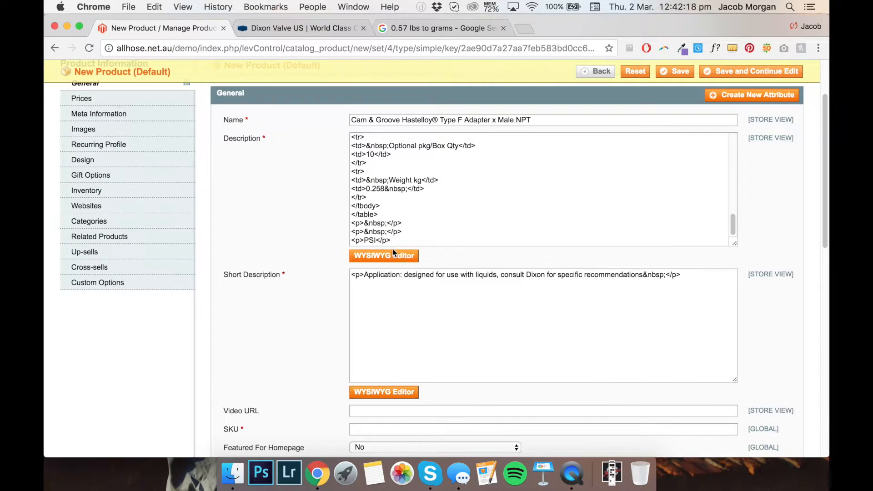
# Review the name, description and short description entered on the product form.
pyautogui.scroll(3, 394, 241)
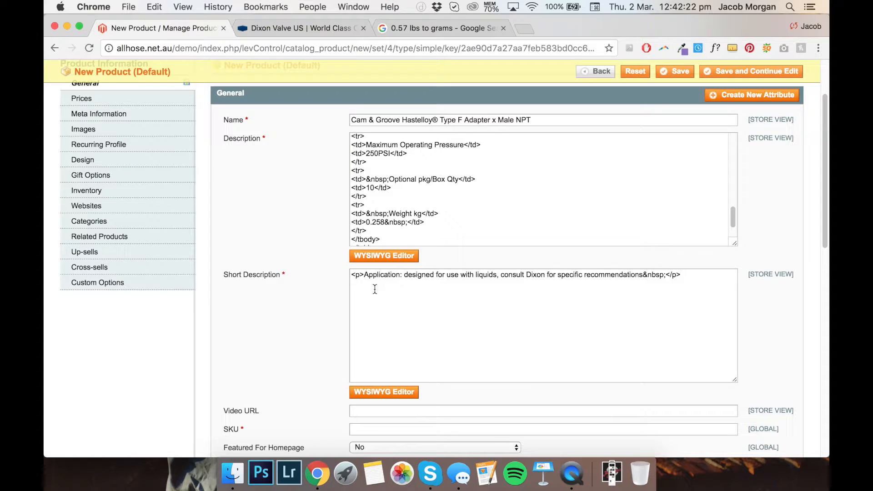
pyautogui.scroll(1, 375, 290)
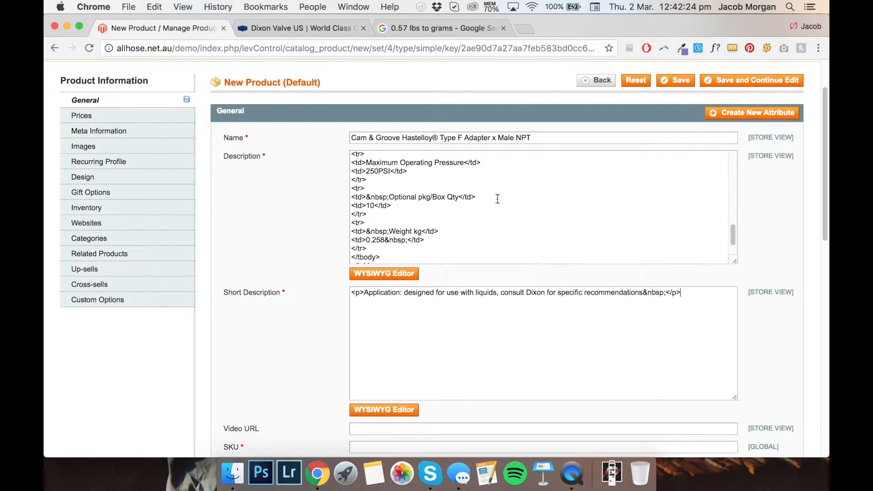
pyautogui.scroll(-1, 448, 212)
pyautogui.scroll(10, 448, 212)
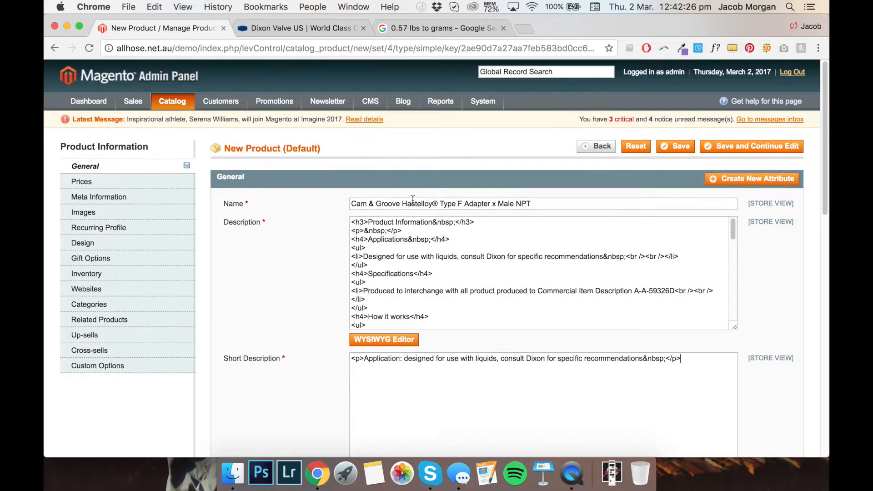
pyautogui.scroll(-3, 326, 227)
pyautogui.scroll(-5, 328, 220)
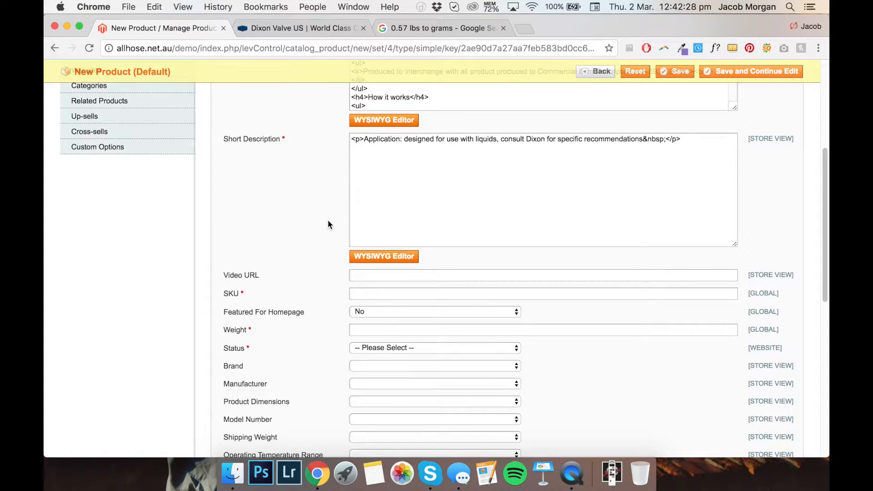
# Set the product's SKU to AFS-100-F-HA.
pyautogui.click(396, 276)
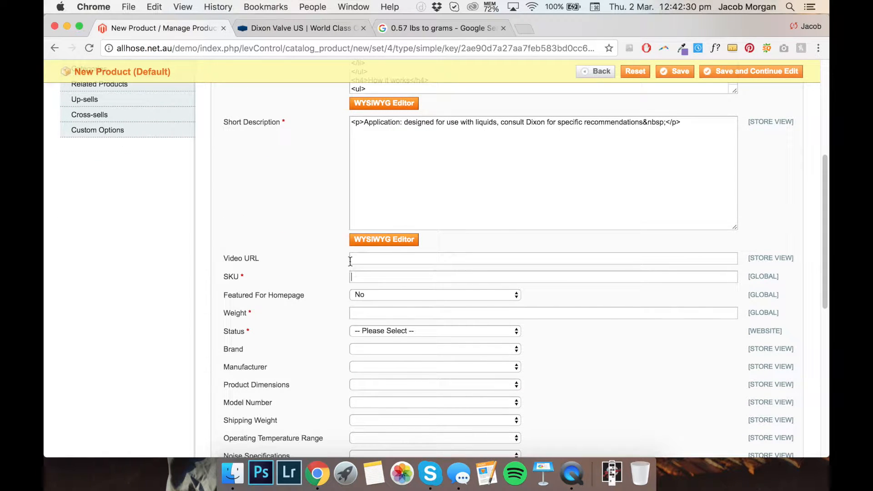
pyautogui.scroll(-2, 315, 214)
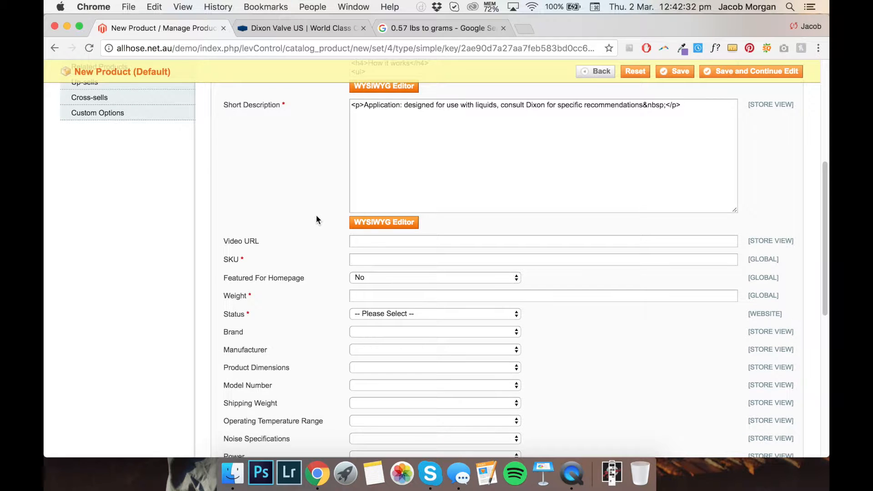
pyautogui.scroll(-1, 331, 195)
pyautogui.scroll(5, 327, 198)
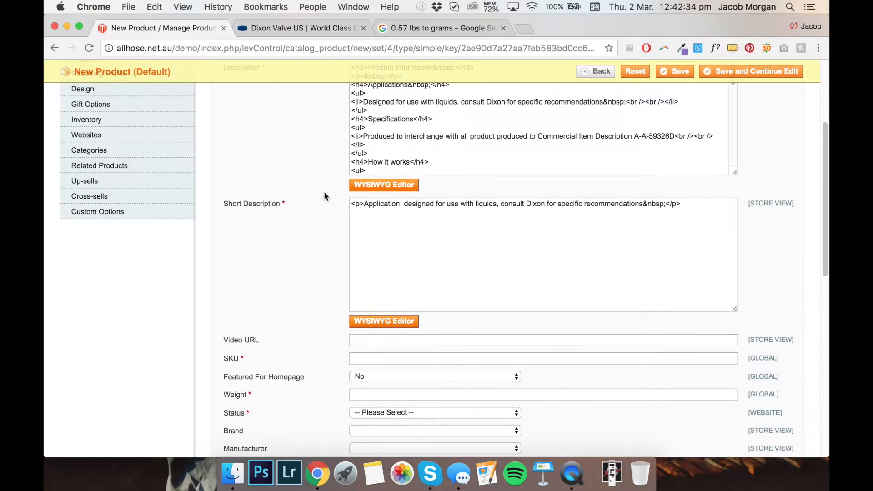
pyautogui.scroll(-6, 332, 195)
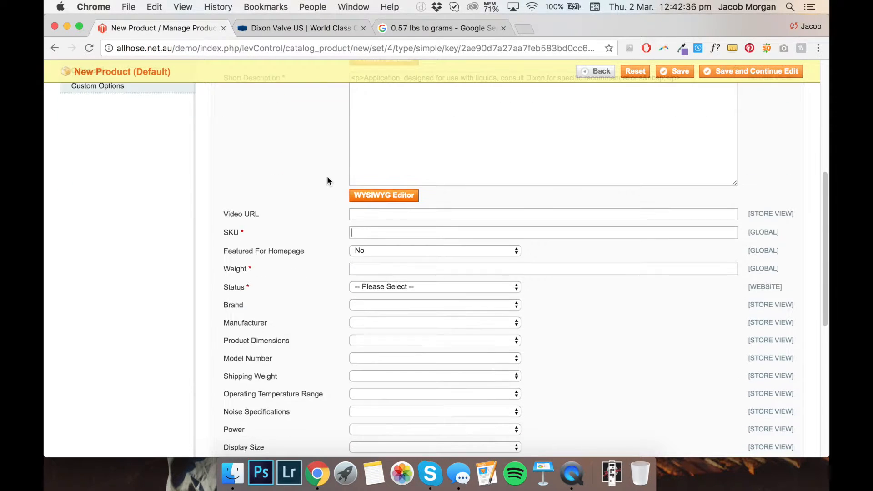
pyautogui.scroll(5, 336, 219)
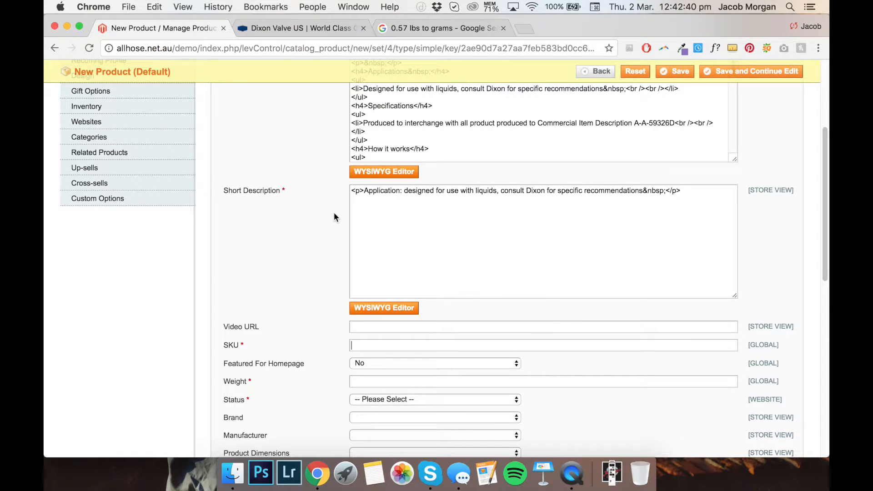
pyautogui.scroll(6, 334, 212)
pyautogui.scroll(-9, 334, 212)
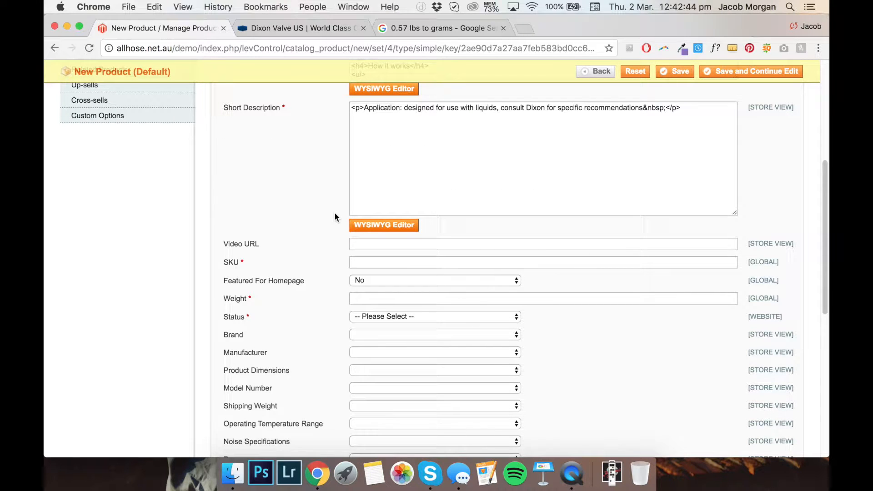
pyautogui.write('AFS')
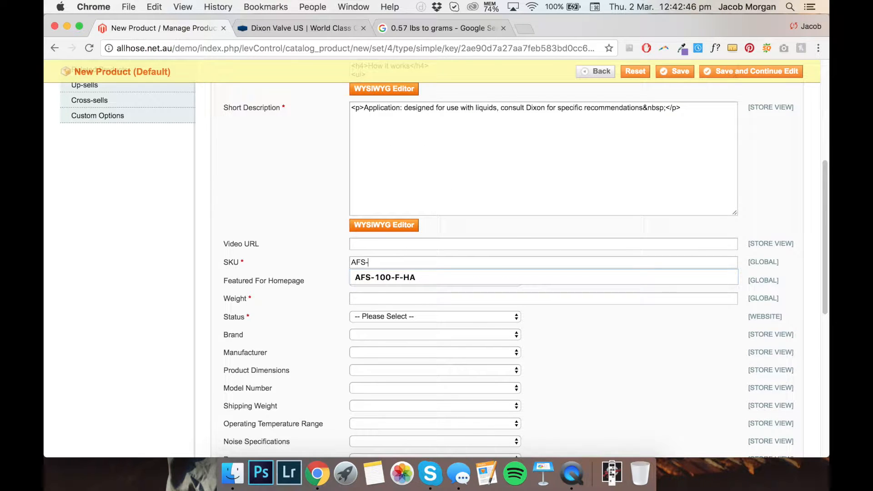
pyautogui.write('-')
pyautogui.press('Down')
pyautogui.press('Return')
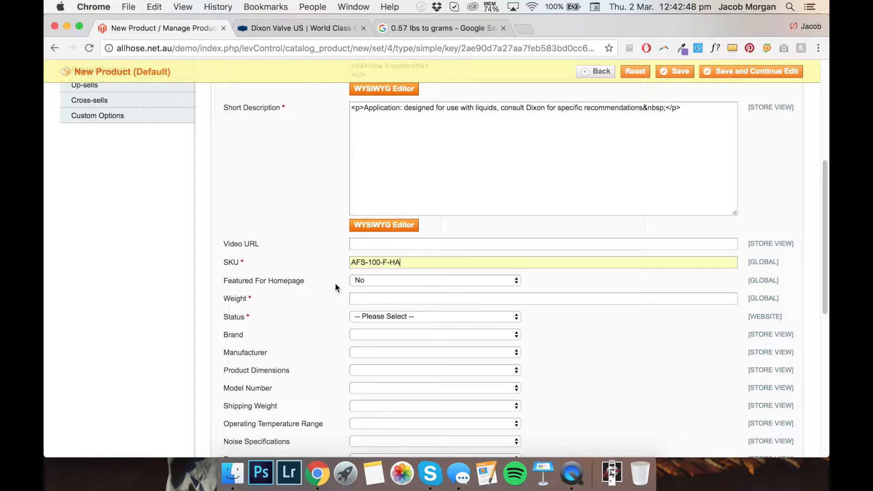
# Check the pounds-to-grams conversion in the Google results and set the product's weight to 0.258.
pyautogui.click(362, 299)
pyautogui.click(412, 28)
pyautogui.click(153, 29)
pyautogui.write('.258')
pyautogui.click(353, 298)
pyautogui.write('0')
# Set the product's status to Enabled.
pyautogui.scroll(-5, 373, 315)
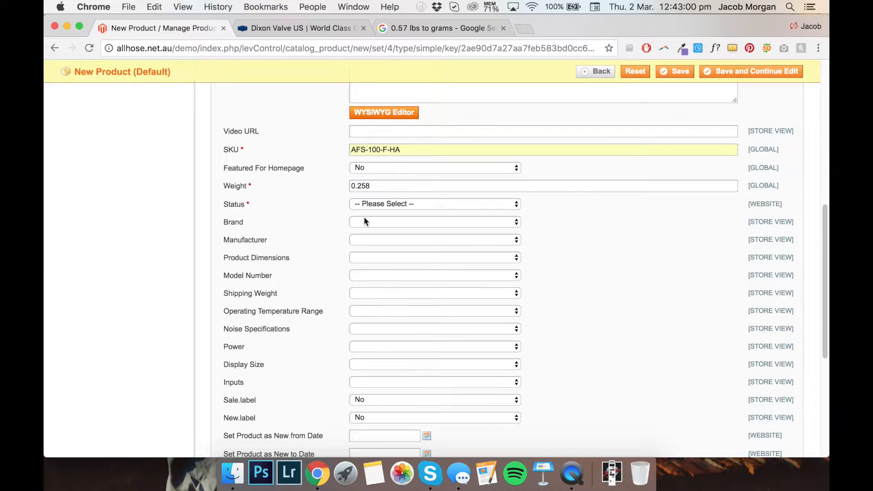
pyautogui.click(366, 204)
pyautogui.click(385, 214)
# Review the options offered for brand and manufacturer and the remaining fields of the product's general information.
pyautogui.click(387, 222)
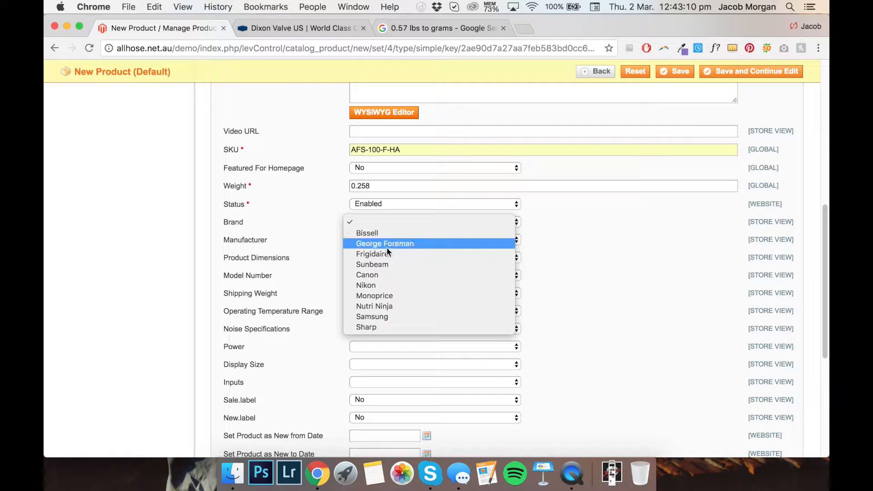
pyautogui.click(377, 232)
pyautogui.click(378, 235)
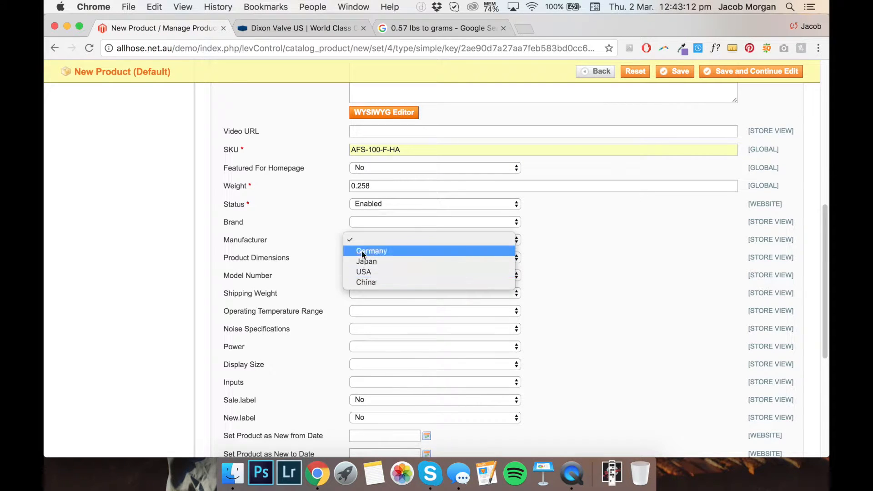
pyautogui.click(342, 225)
pyautogui.scroll(-1, 319, 210)
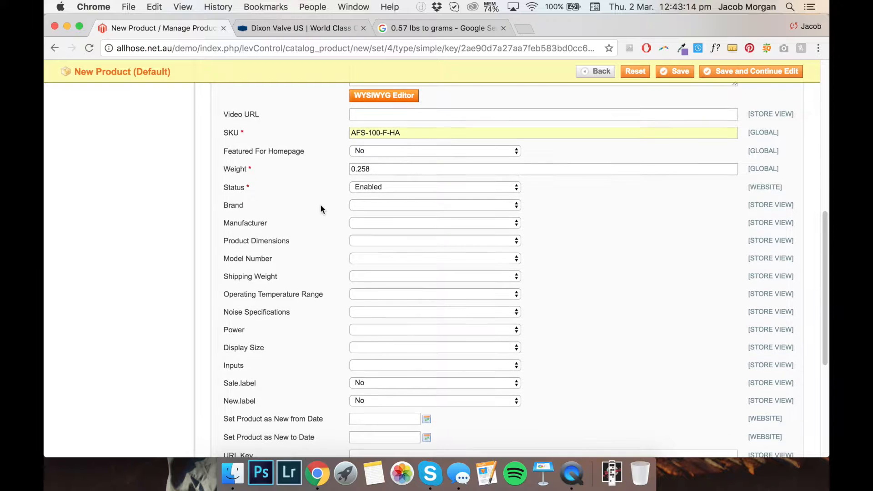
pyautogui.scroll(-5, 374, 349)
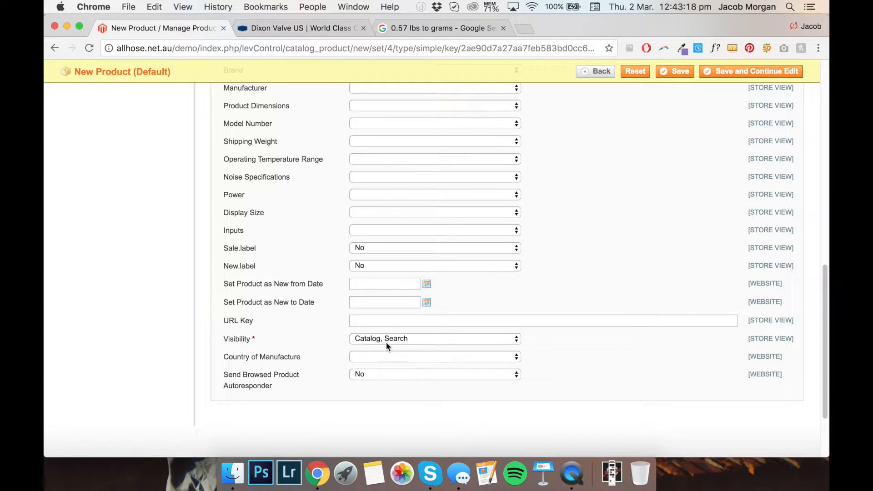
# Set the product's price to 0 and its tax class to Taxable Goods.
pyautogui.scroll(20, 346, 303)
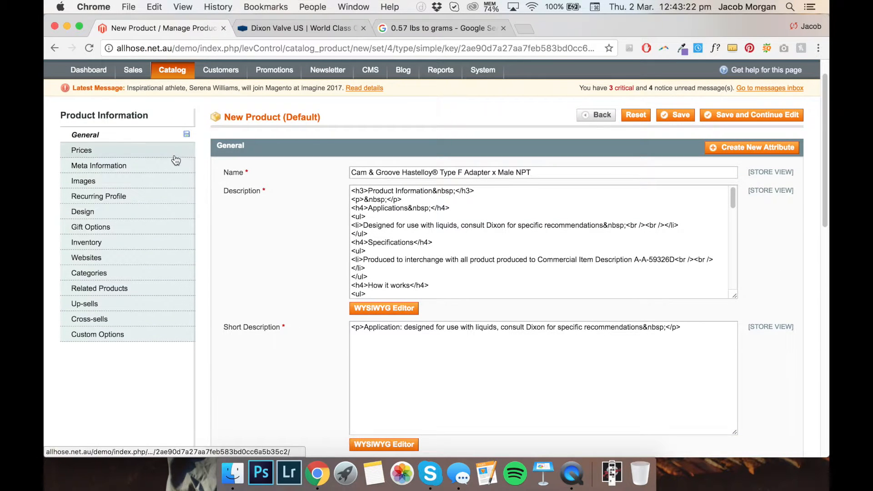
pyautogui.click(174, 156)
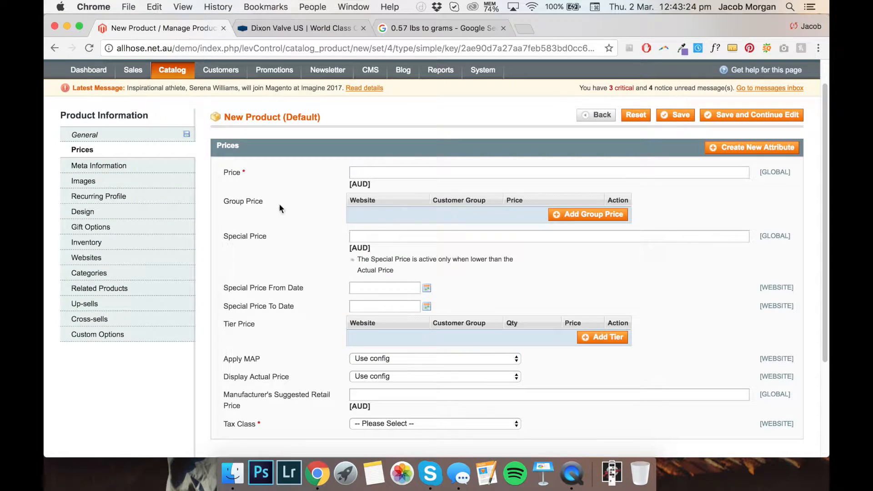
pyautogui.click(363, 172)
pyautogui.write('0')
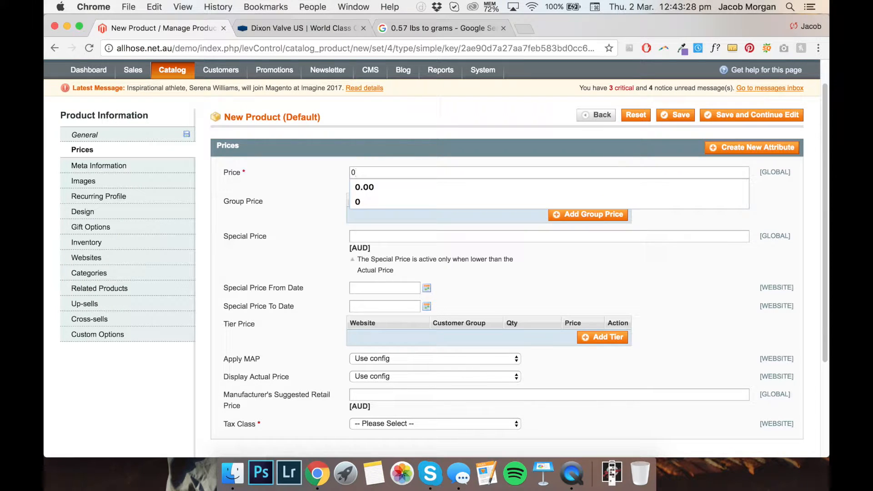
pyautogui.click(329, 171)
pyautogui.scroll(-1, 323, 163)
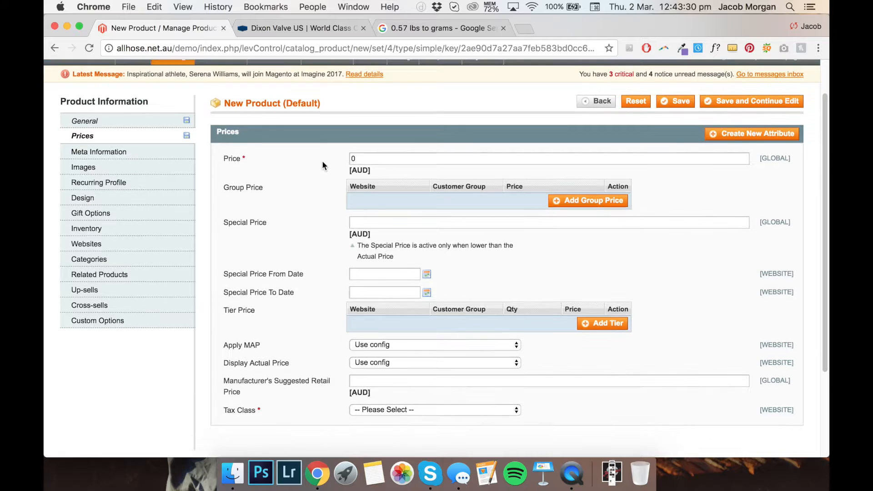
pyautogui.click(380, 411)
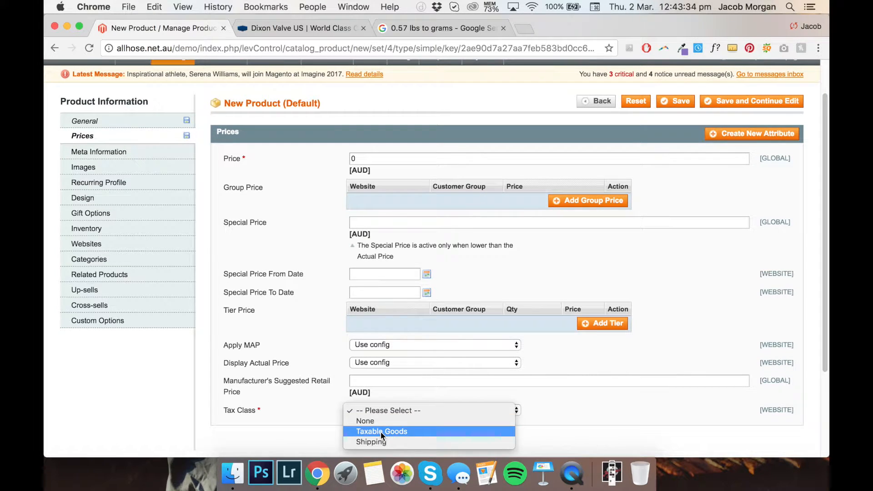
pyautogui.click(380, 432)
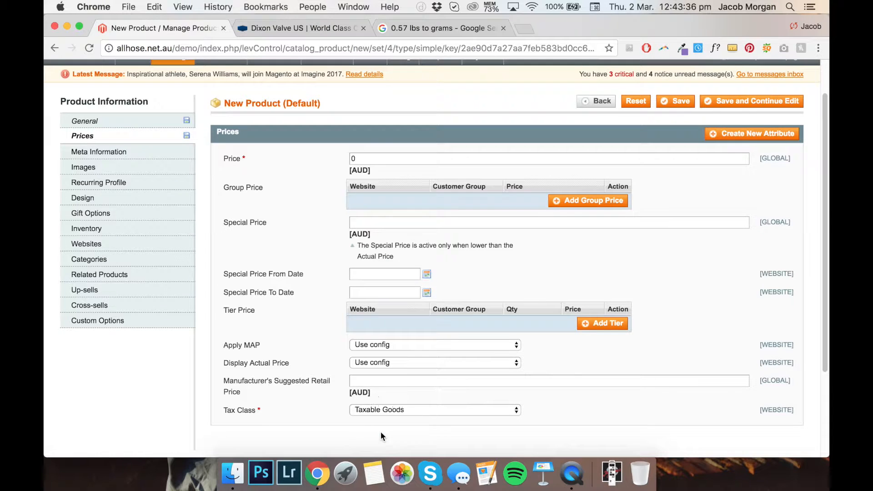
# Copy the full product name from the general information into the meta title.
pyautogui.click(125, 154)
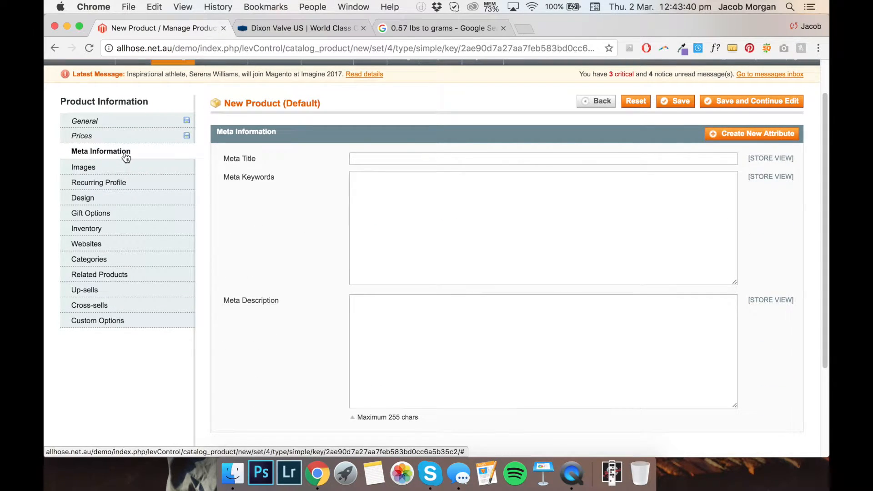
pyautogui.scroll(-1, 254, 227)
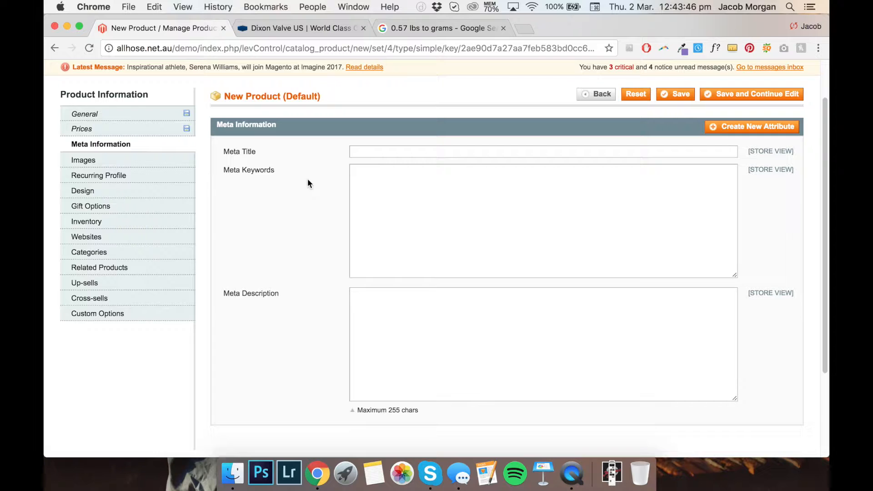
pyautogui.scroll(1, 308, 184)
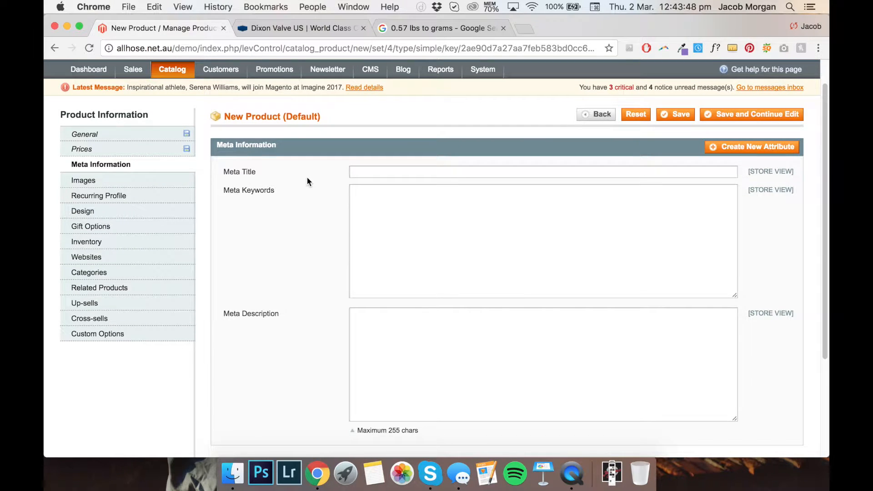
pyautogui.scroll(-1, 307, 181)
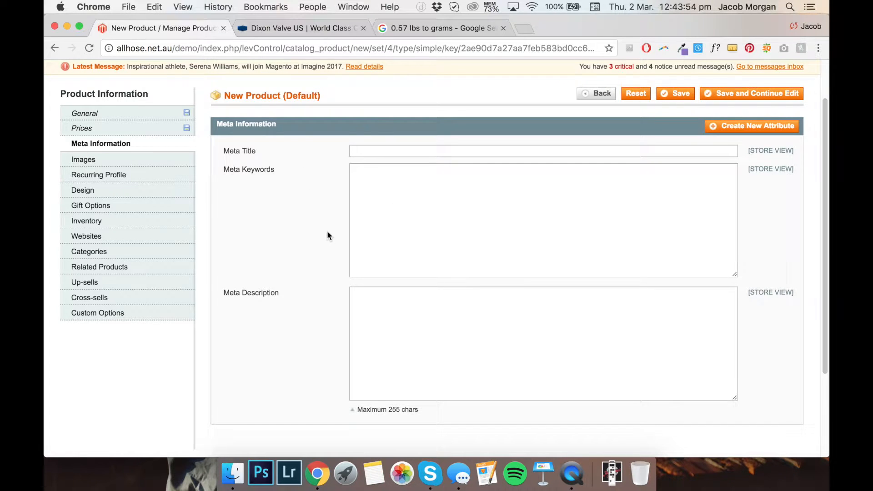
pyautogui.click(178, 115)
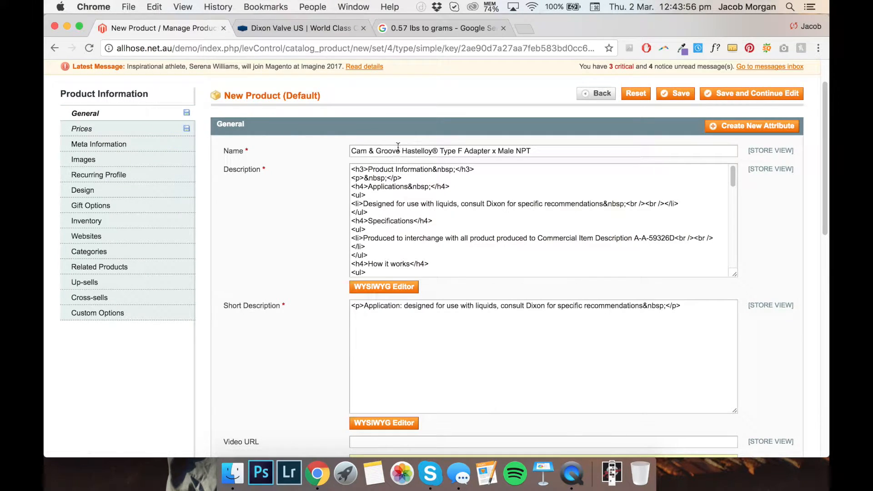
pyautogui.click(398, 148)
pyautogui.press('super+a')
pyautogui.press('super+c')
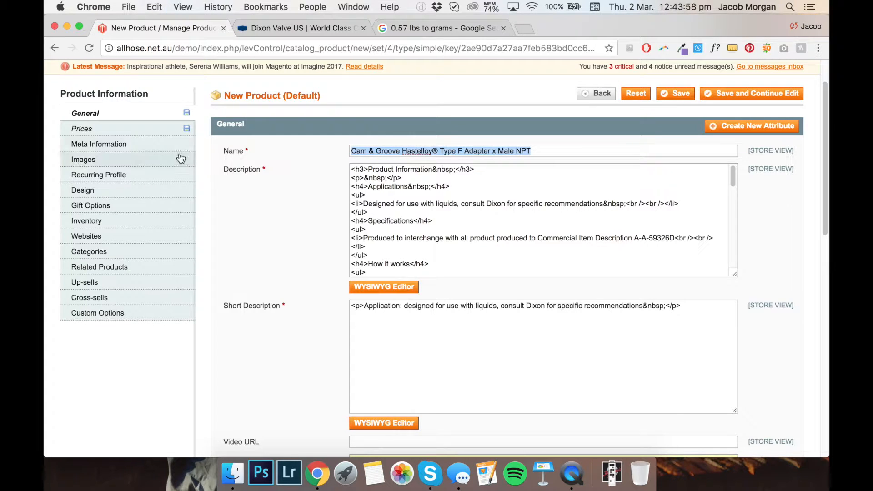
pyautogui.click(167, 145)
pyautogui.click(390, 150)
pyautogui.press('super+v')
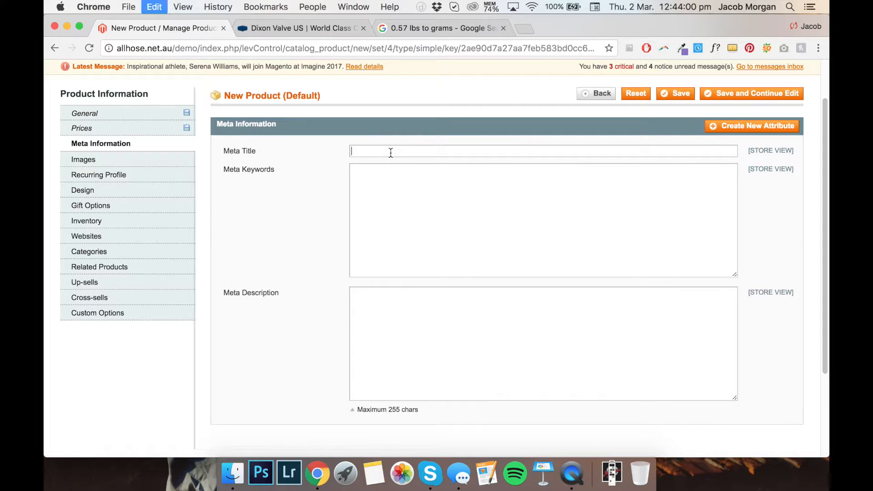
pyautogui.click(329, 181)
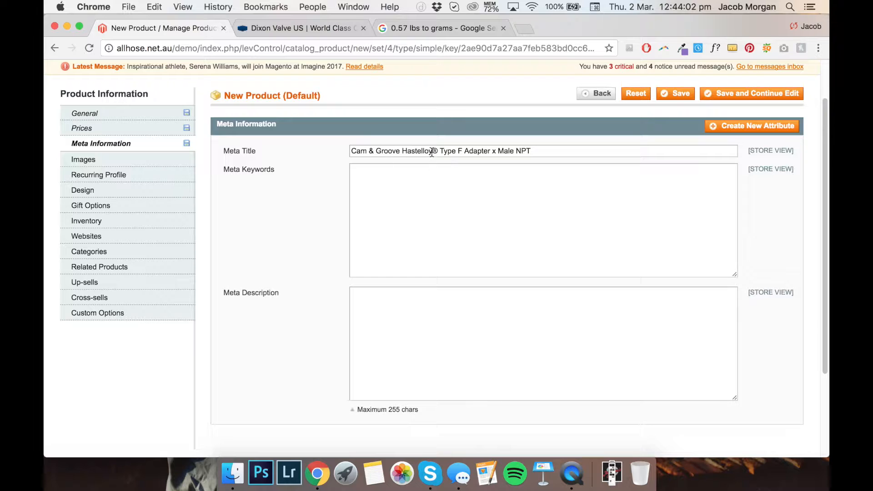
# Enter the meta keywords "Type F Camlock Brisbane, AFS Camlock, AFS couplings, Type F Adapter Brisbane, Camlock Adapter Brisbane, Type F Adapter AFS".
pyautogui.tripleClick(432, 152)
pyautogui.click(331, 168)
pyautogui.write('Type F Camlock Brisba')
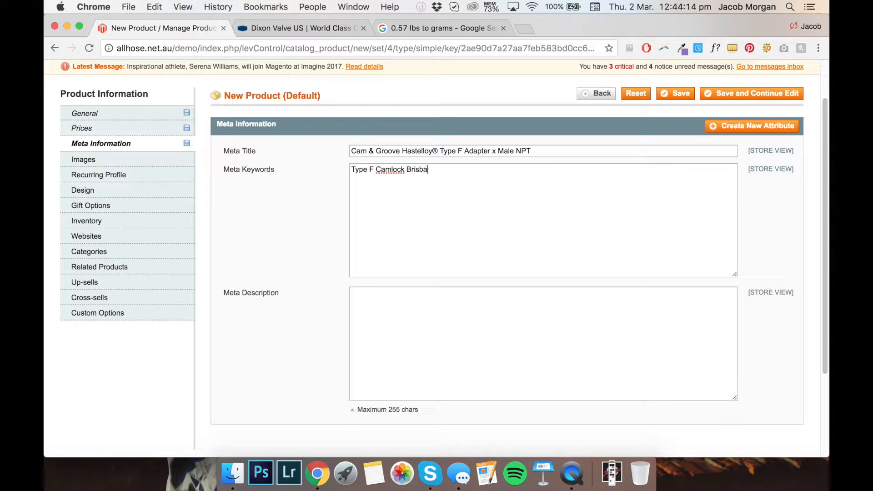
pyautogui.write('ne, AFS Camlock, AFS couplings, Y')
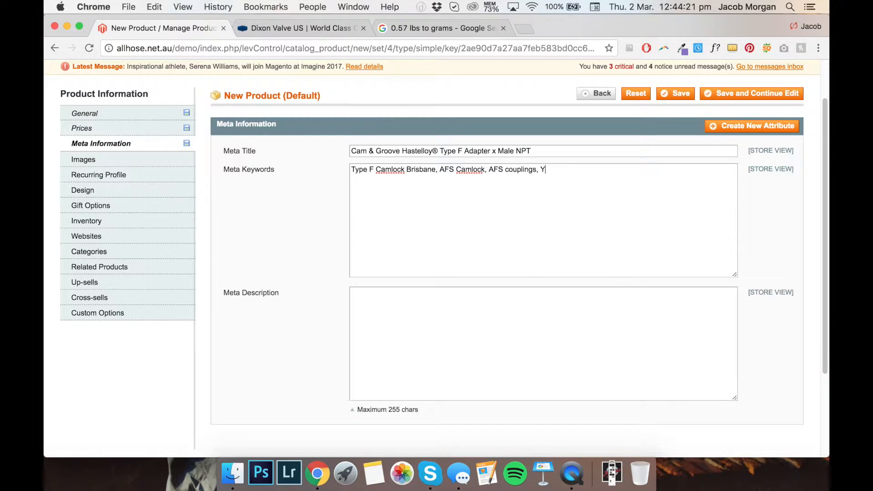
pyautogui.press('BackSpace')
pyautogui.write('Type F Adapter Brisbane, Caml')
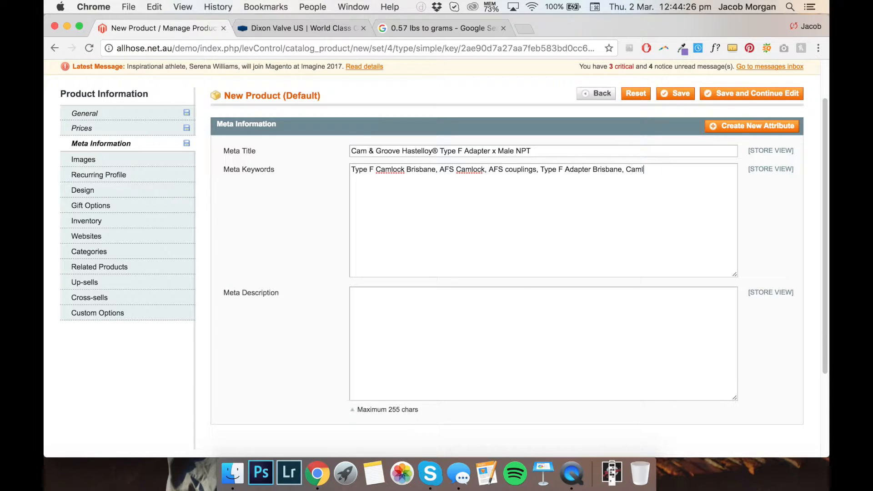
pyautogui.write('ock Adapter Bir')
pyautogui.press('BackSpace')
pyautogui.press('BackSpace')
pyautogui.write('risbane, ')
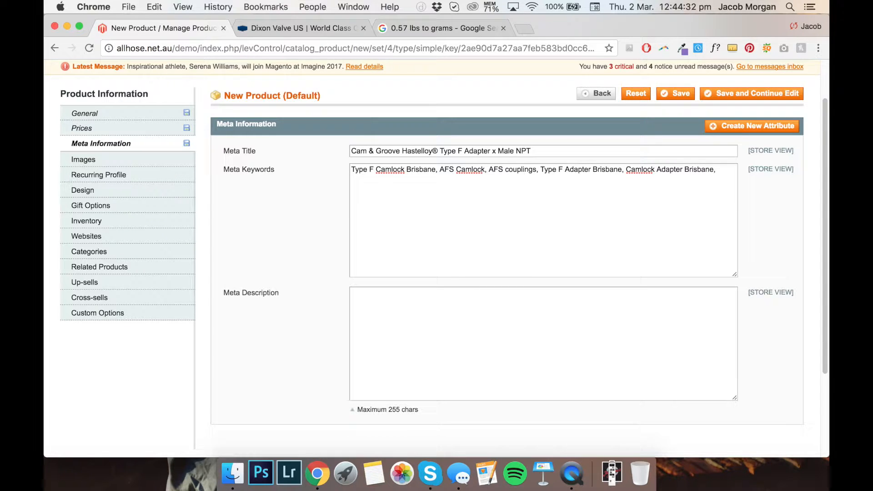
pyautogui.write('Type F Adapter AFS')
# Replace "Dixon" with "AFS" in the short description, copy its full text and submit the edit.
pyautogui.click(161, 118)
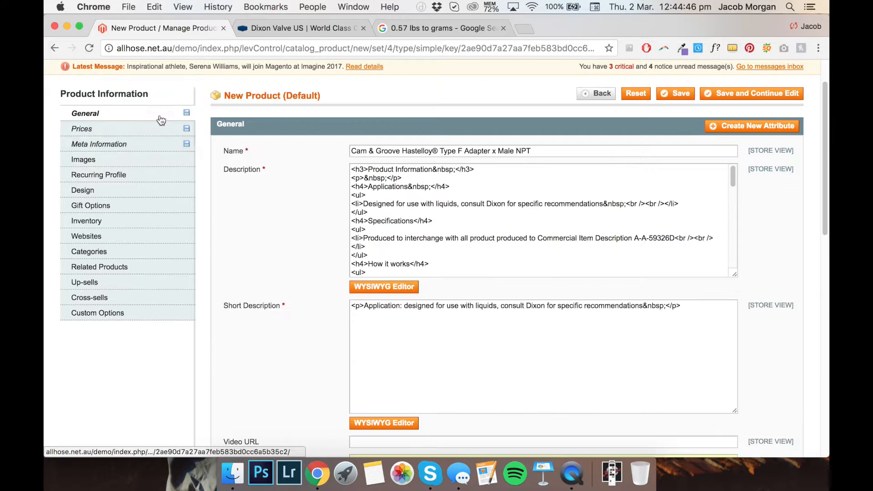
pyautogui.click(398, 424)
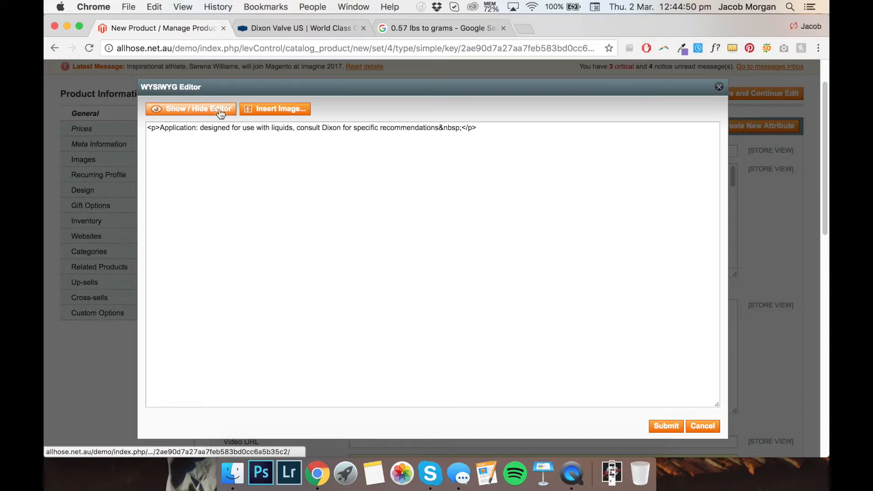
pyautogui.click(220, 113)
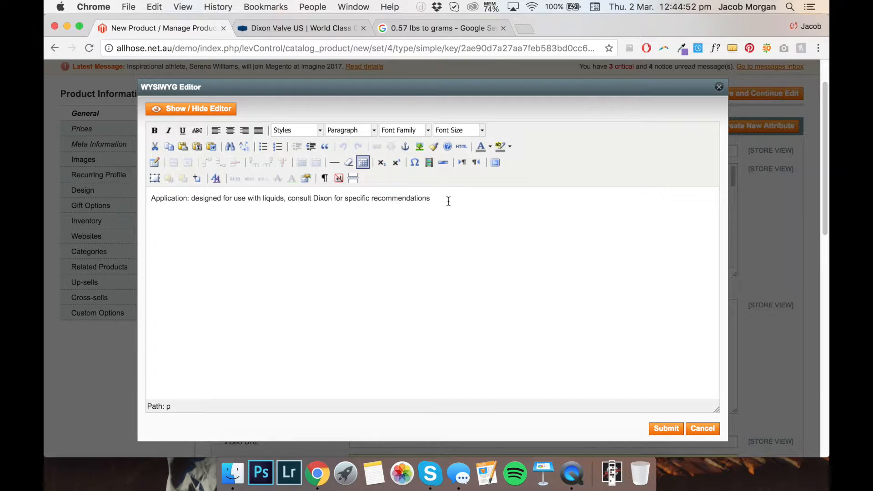
pyautogui.click(332, 199)
pyautogui.press('BackSpace')
pyautogui.press('BackSpace')
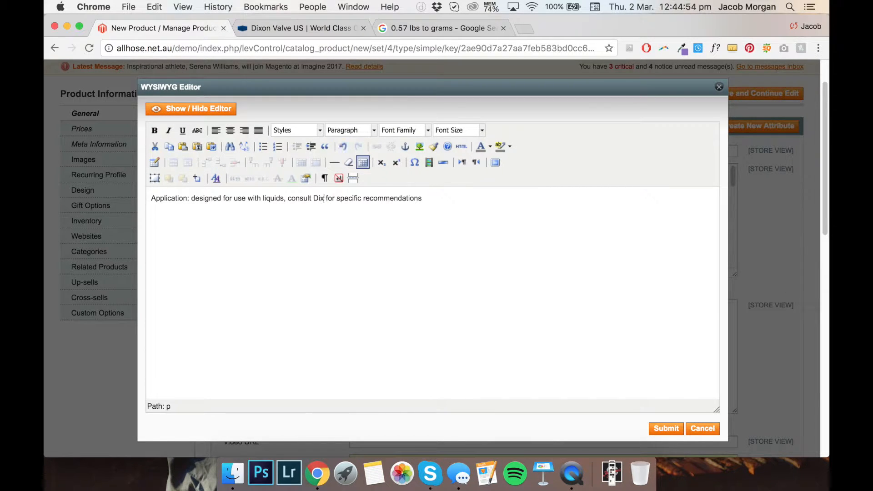
pyautogui.press('BackSpace')
pyautogui.press('BackSpace')
pyautogui.press('BackSpace')
pyautogui.write('AFS')
pyautogui.press('super+a')
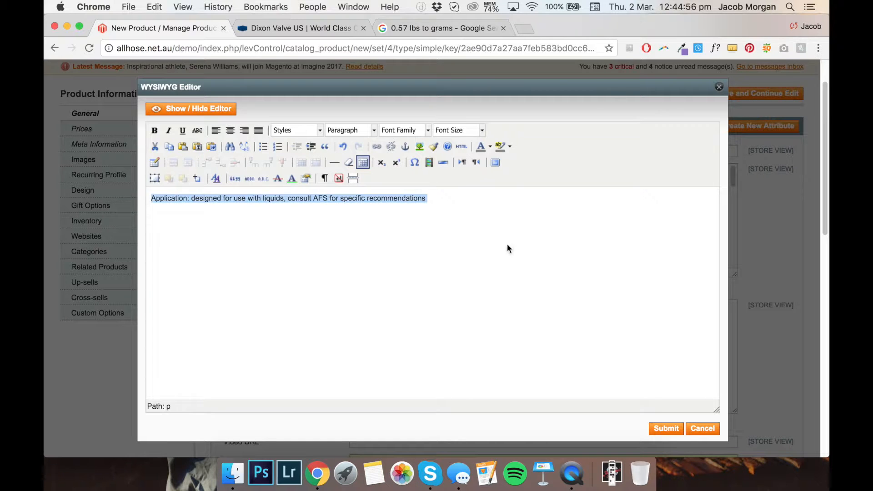
pyautogui.click(658, 425)
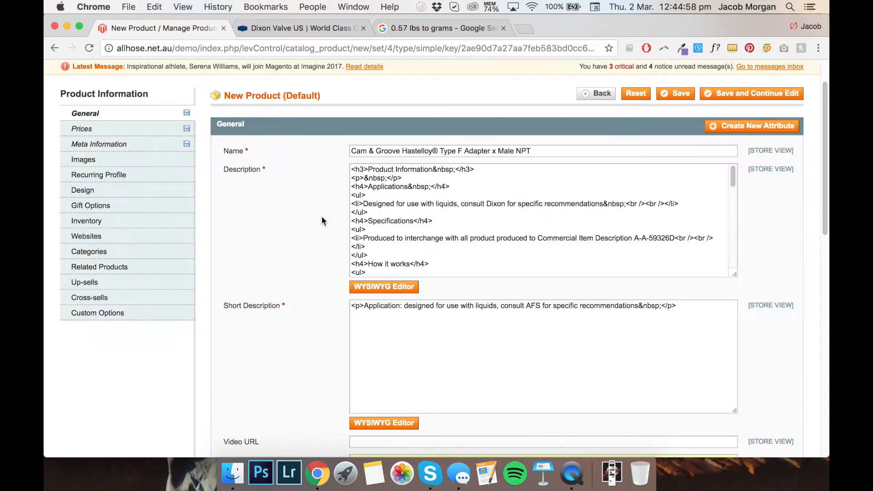
# Set the meta description to "Application: designed for use with liquids, consult AFS for specific recommendations".
pyautogui.click(150, 144)
pyautogui.click(366, 302)
pyautogui.write('Application: designed for use with liquids, consult AFS for specific recommendations')
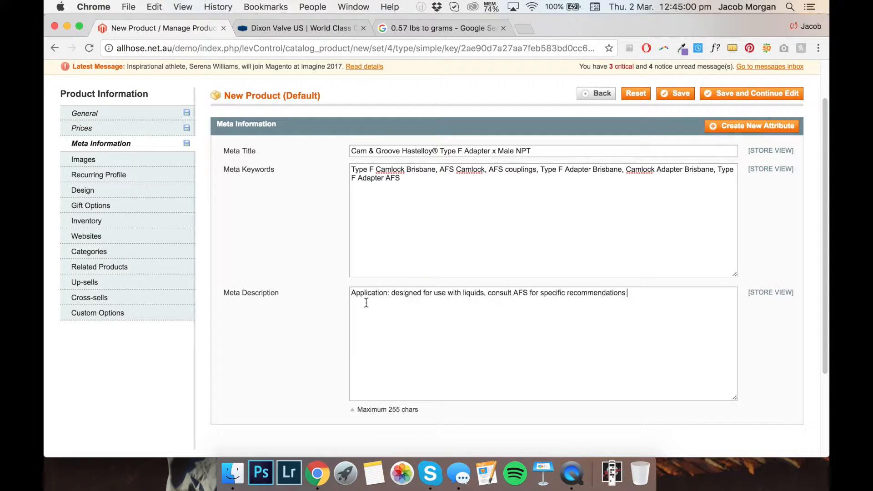
# Save the new product while keeping it open for editing, and check the save message.
pyautogui.scroll(1, 307, 240)
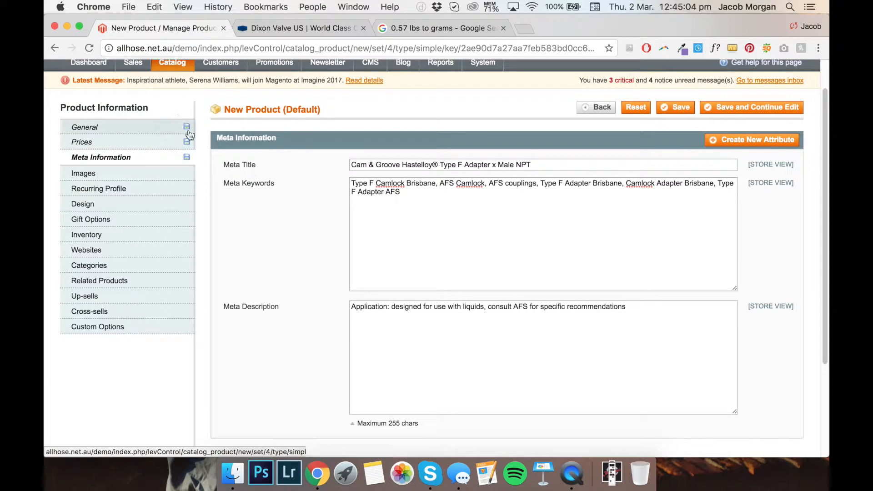
pyautogui.click(746, 108)
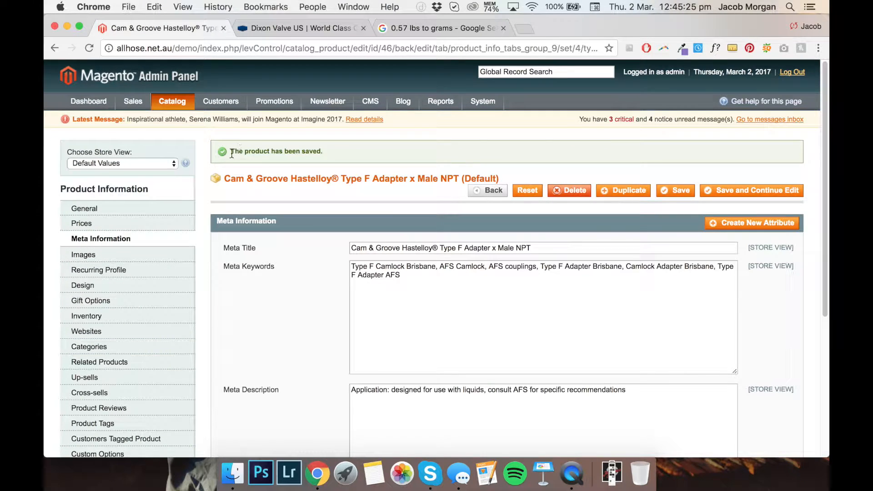
pyautogui.moveTo(230, 151); pyautogui.dragTo(329, 154)
pyautogui.click(347, 154)
# Upload "AFS Type F Camlock.jpg" from the Desktop folder to the product's images.
pyautogui.scroll(-1, 347, 154)
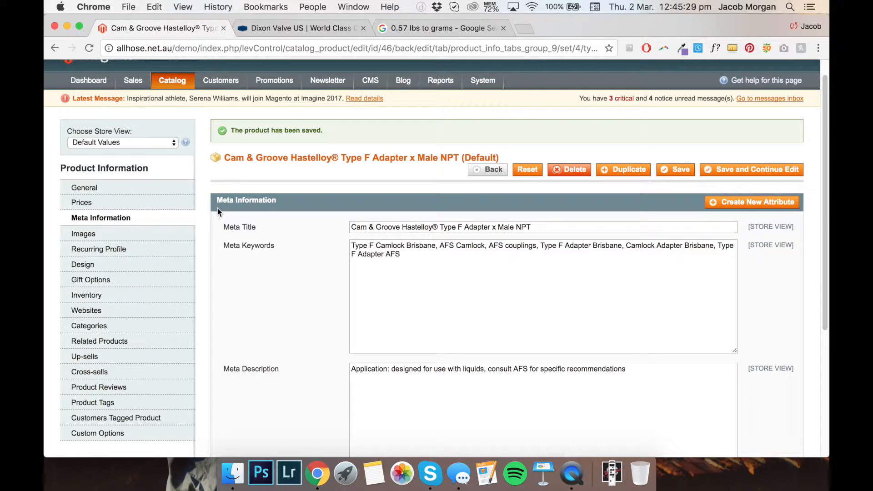
pyautogui.scroll(-1, 218, 208)
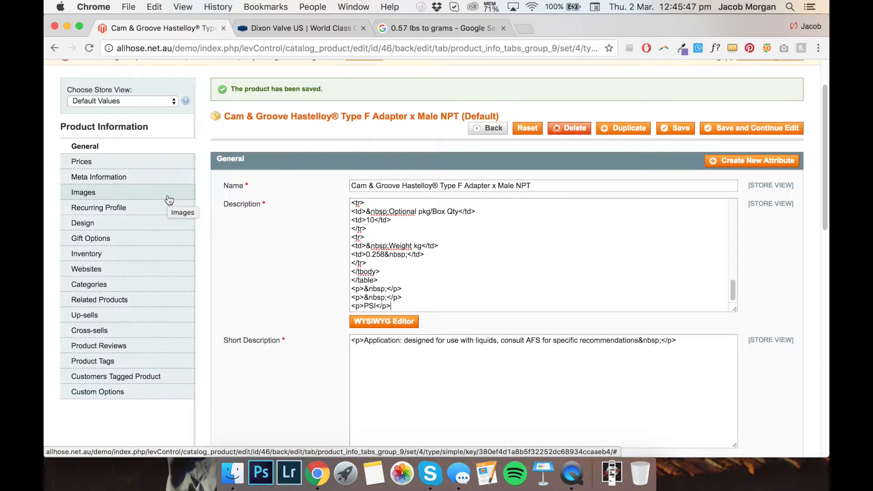
pyautogui.click(169, 199)
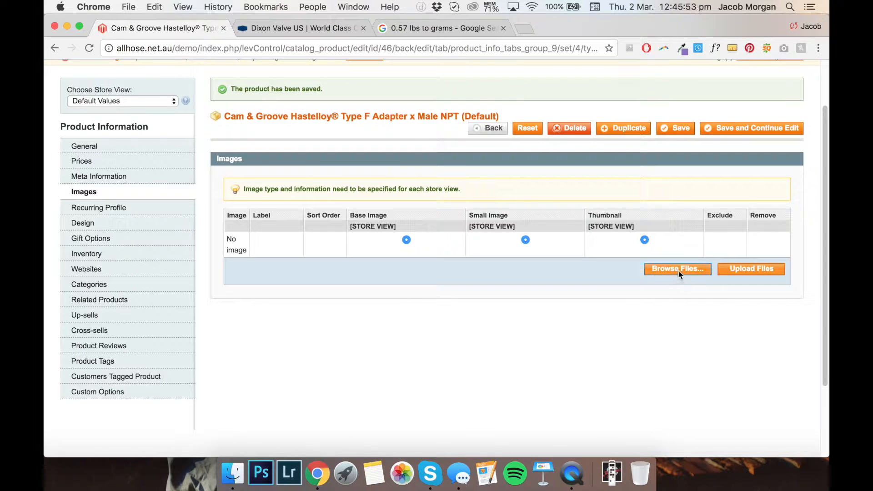
pyautogui.click(678, 268)
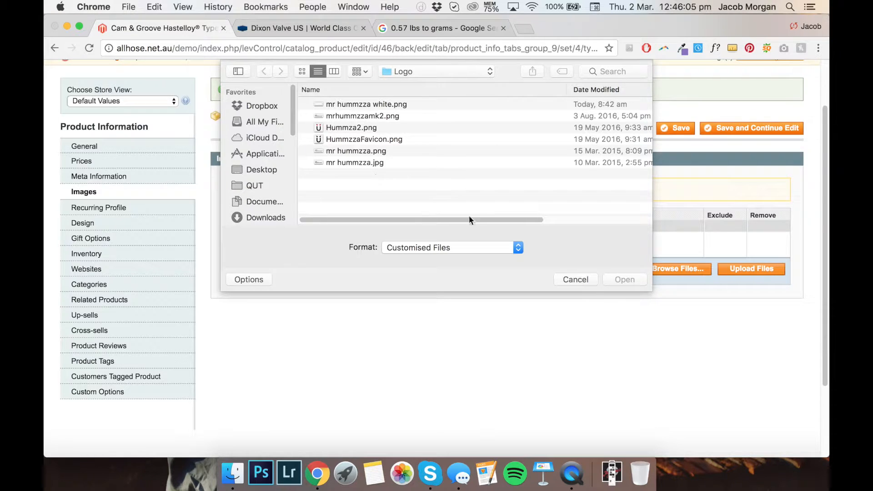
pyautogui.click(271, 171)
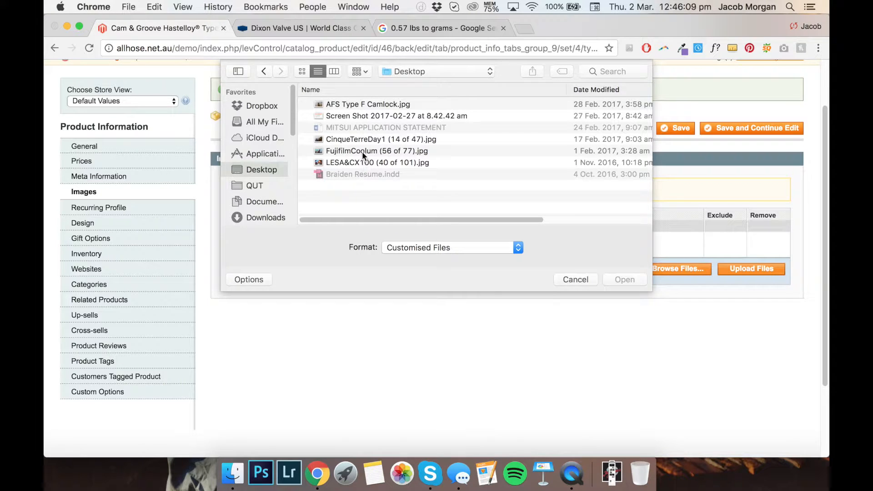
pyautogui.click(354, 106)
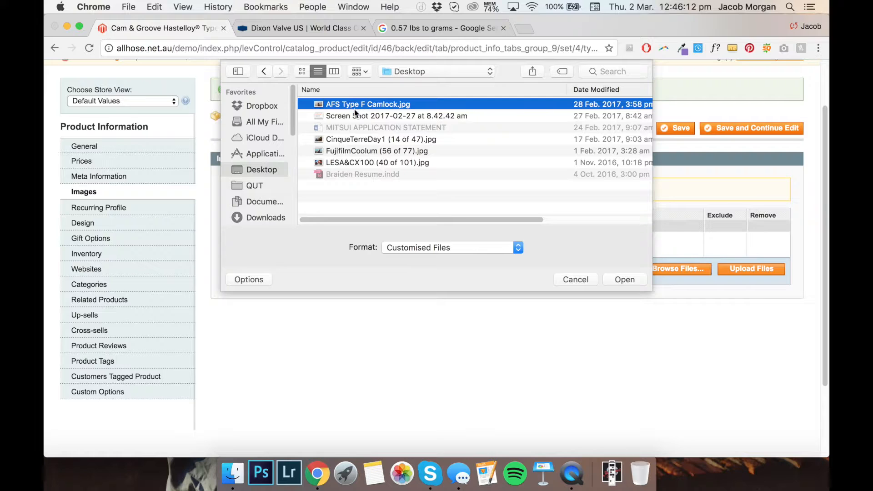
pyautogui.click(618, 279)
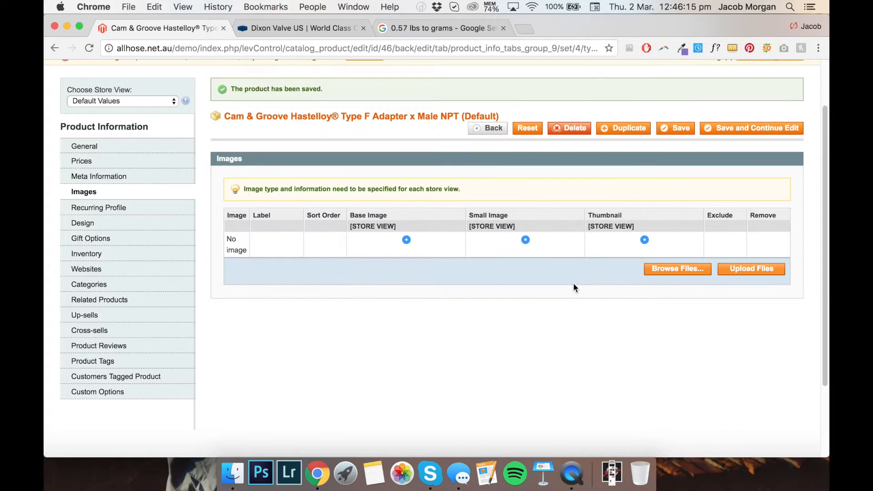
pyautogui.scroll(-1, 564, 271)
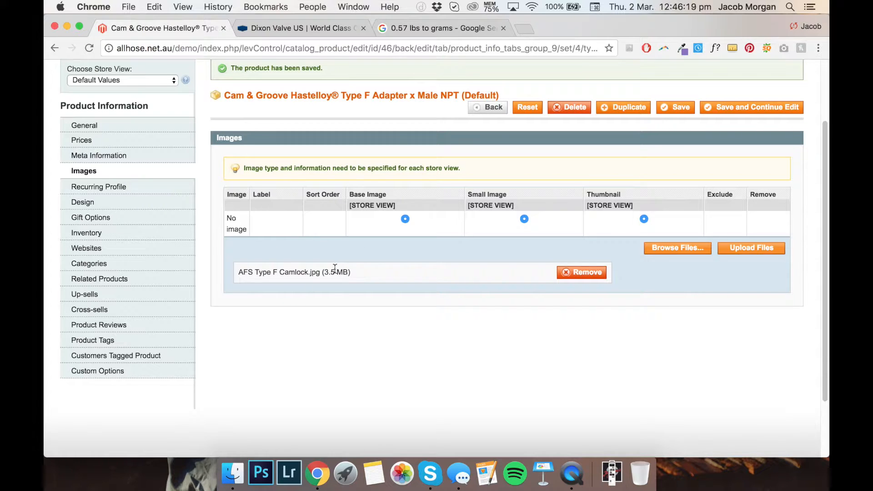
pyautogui.click(742, 250)
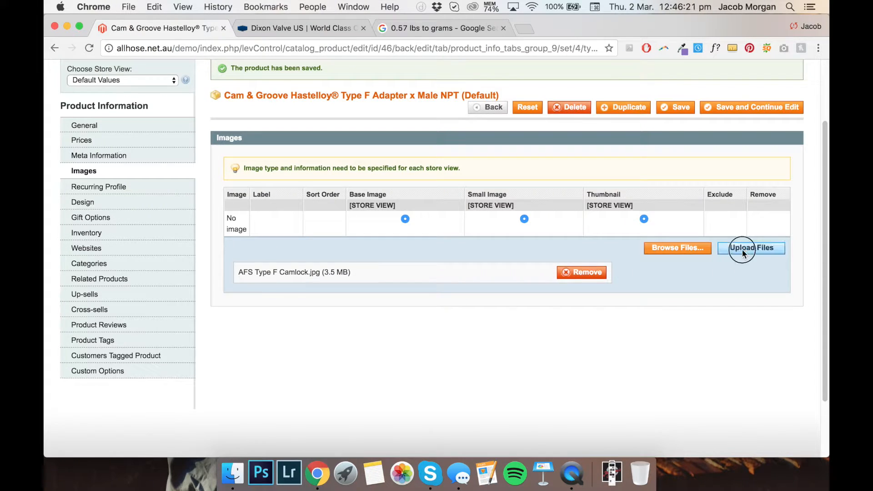
# Label the uploaded image "Cam & Groove Hastelloy® Type F Adapter x Male NPT" and check the full label text.
pyautogui.scroll(1, 585, 293)
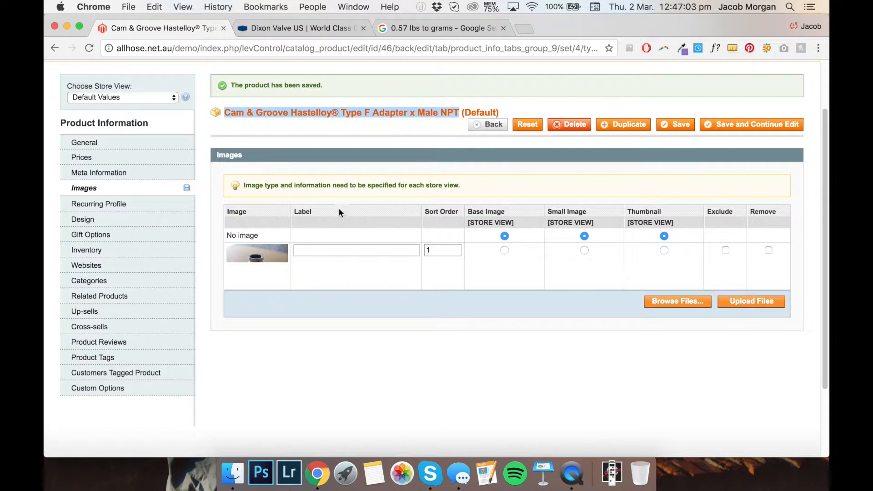
pyautogui.click(347, 251)
pyautogui.write('Cam & Groove Hastelloy® Type F Adapter x Male NPT')
pyautogui.click(346, 263)
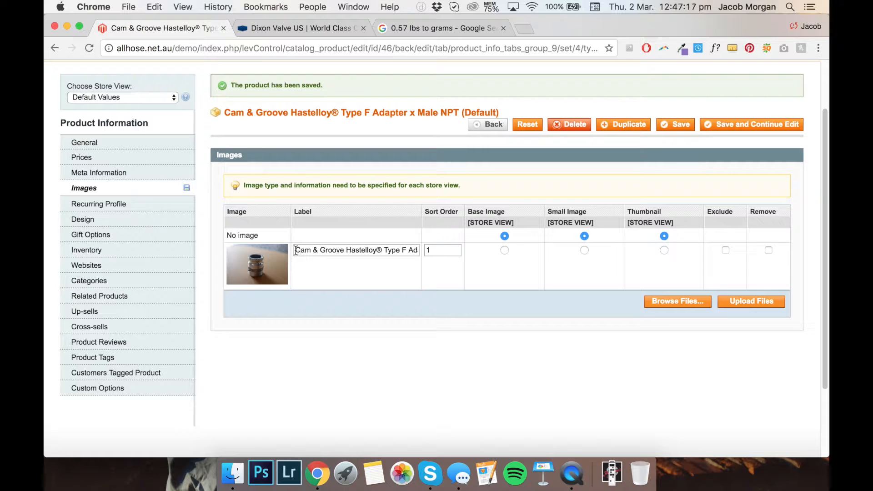
pyautogui.moveTo(294, 250); pyautogui.dragTo(437, 249)
pyautogui.click(353, 263)
pyautogui.moveTo(295, 251); pyautogui.dragTo(433, 259)
pyautogui.click(319, 279)
# Set the uploaded picture as base image, small image and thumbnail, and save the product while keeping it open for editing.
pyautogui.click(505, 251)
pyautogui.click(583, 250)
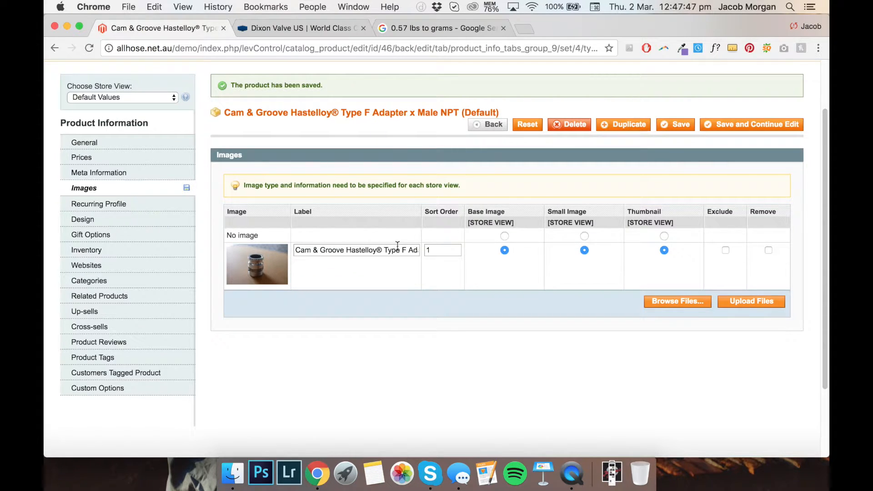
pyautogui.scroll(1, 414, 236)
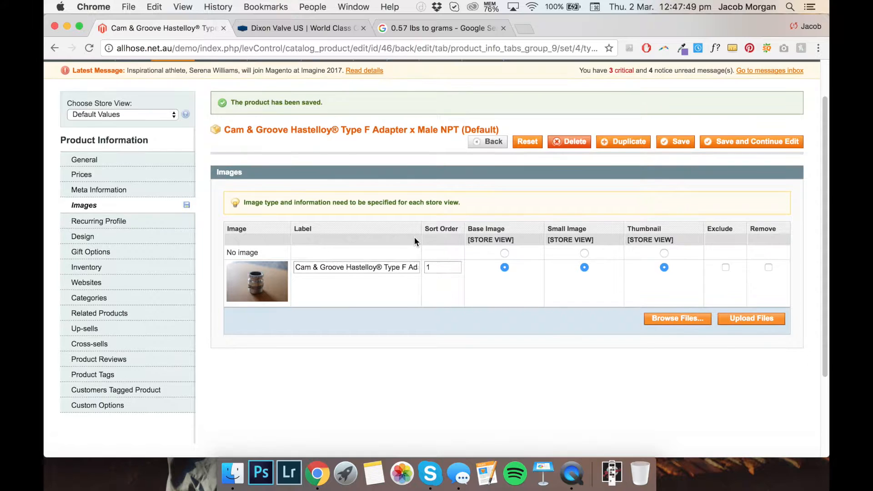
pyautogui.click(726, 142)
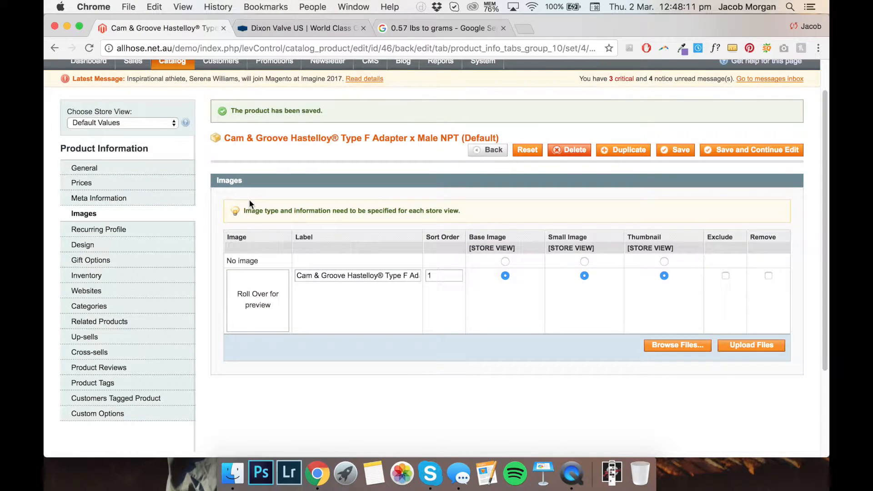
# Set the inventory quantity to 5 and the stock availability to In Stock, and save while keeping the product open for editing.
pyautogui.click(158, 280)
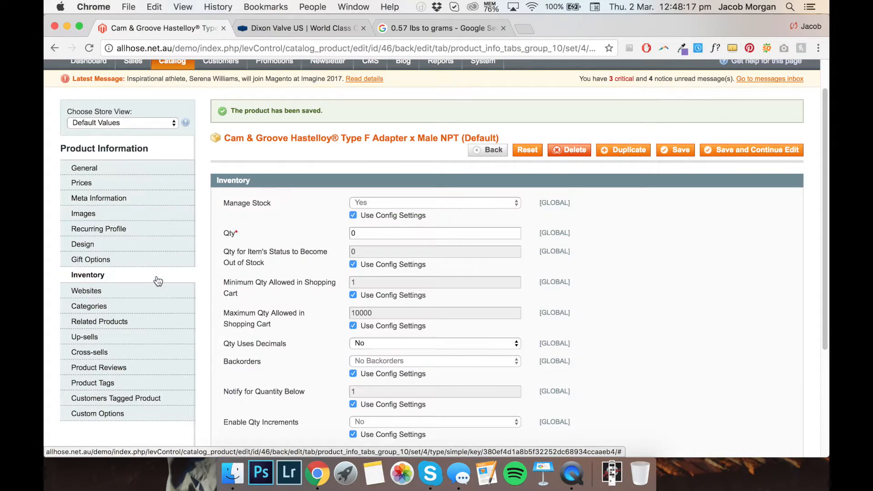
pyautogui.scroll(-1, 258, 239)
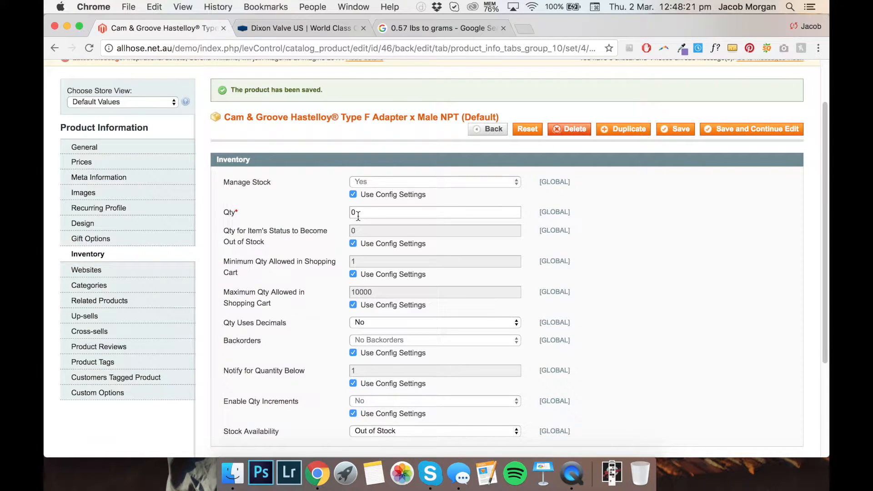
pyautogui.moveTo(358, 214); pyautogui.dragTo(347, 214)
pyautogui.scroll(-1, 335, 214)
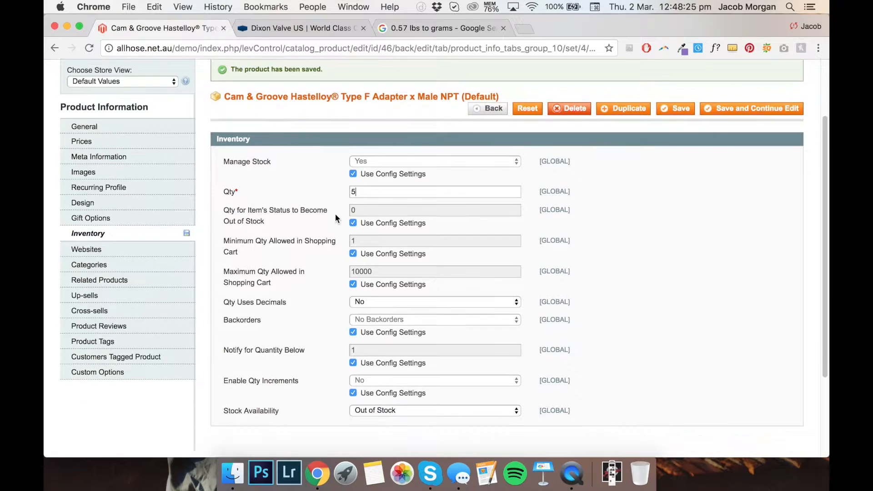
pyautogui.click(381, 410)
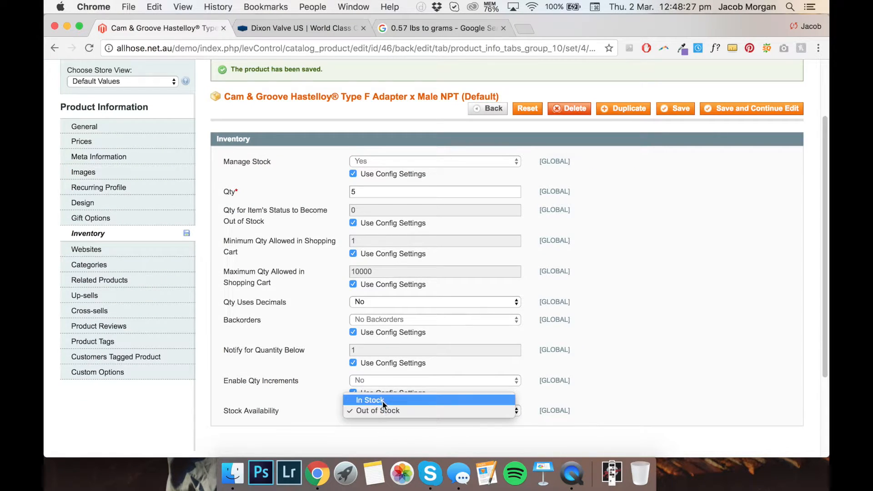
pyautogui.click(382, 408)
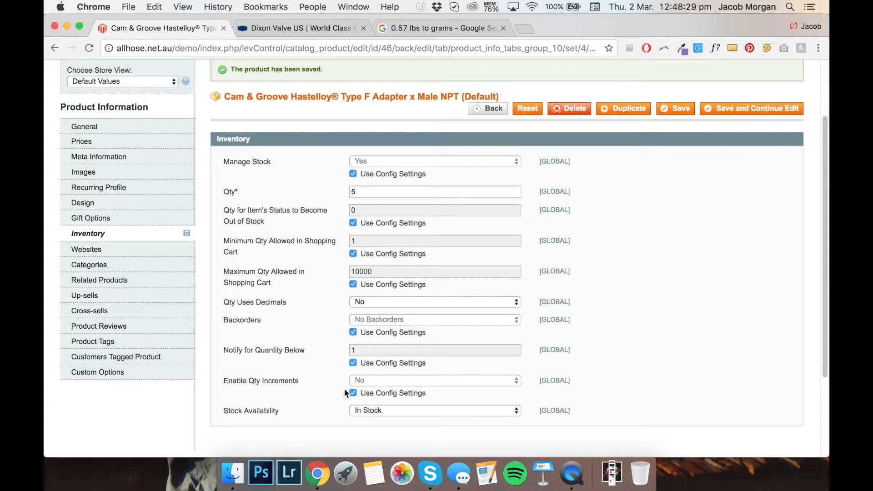
pyautogui.click(731, 111)
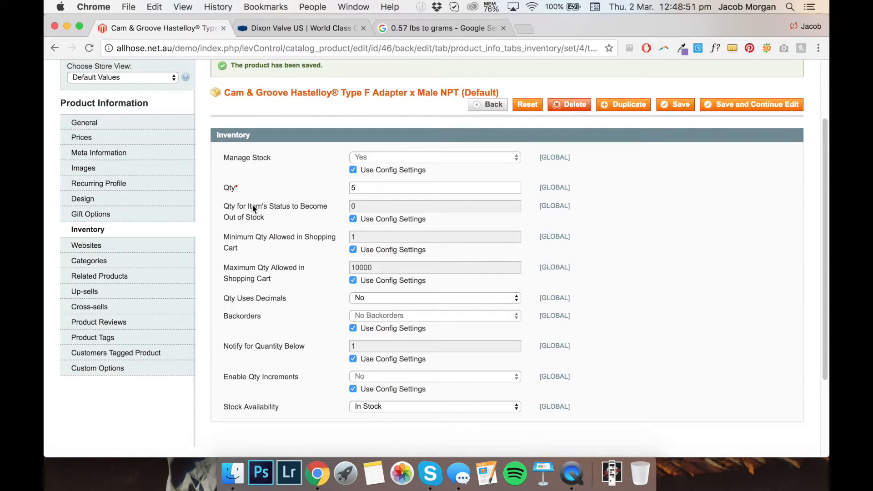
# Assign the product to Main Website and check the store views listed under AFS.
pyautogui.scroll(1, 252, 220)
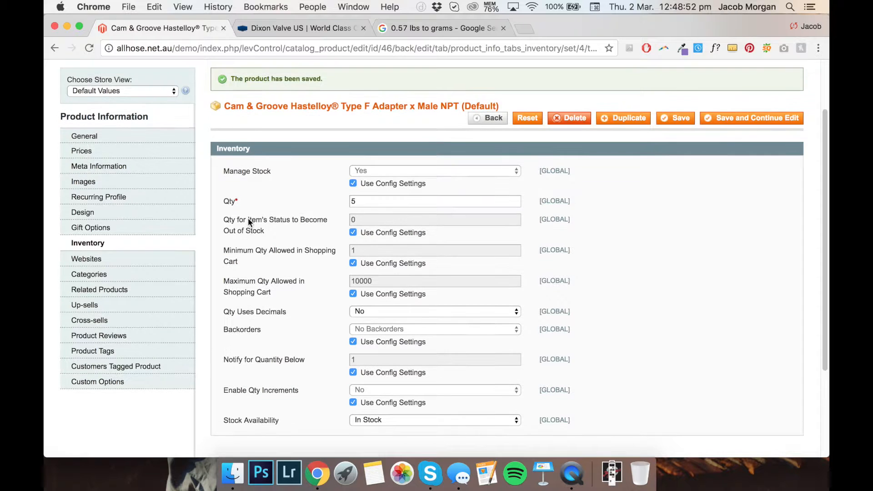
pyautogui.click(153, 260)
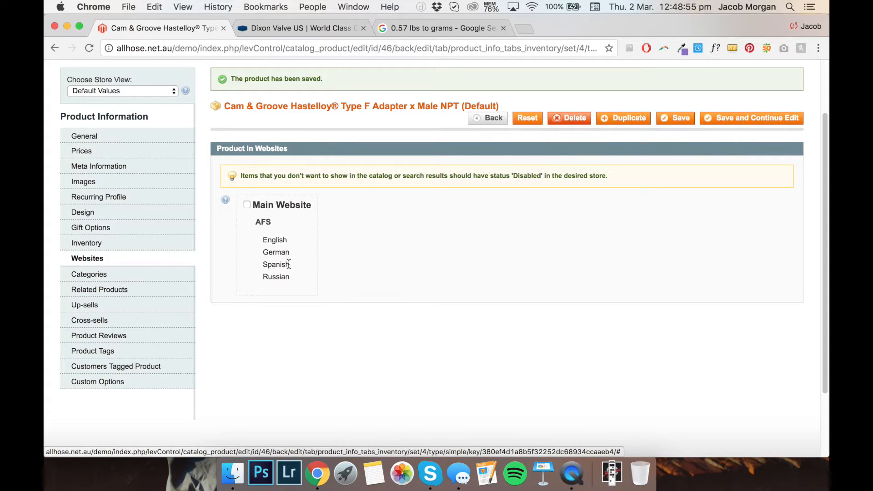
pyautogui.click(247, 205)
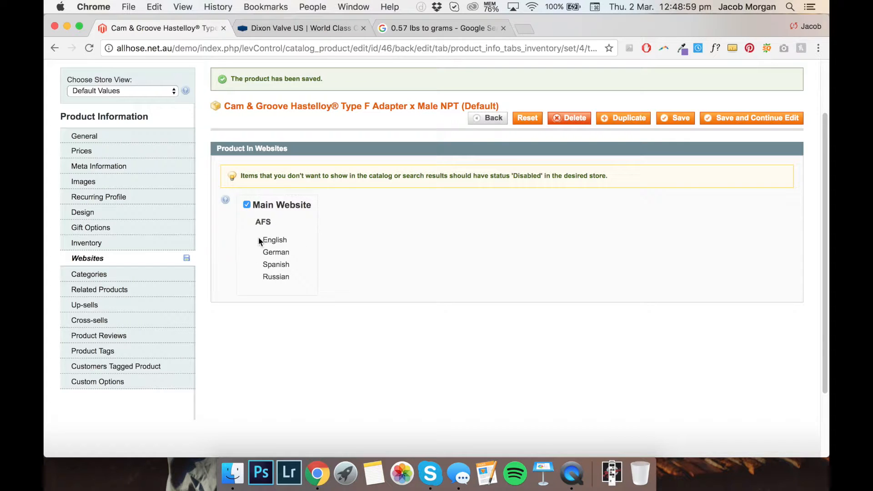
pyautogui.moveTo(259, 238); pyautogui.dragTo(299, 280)
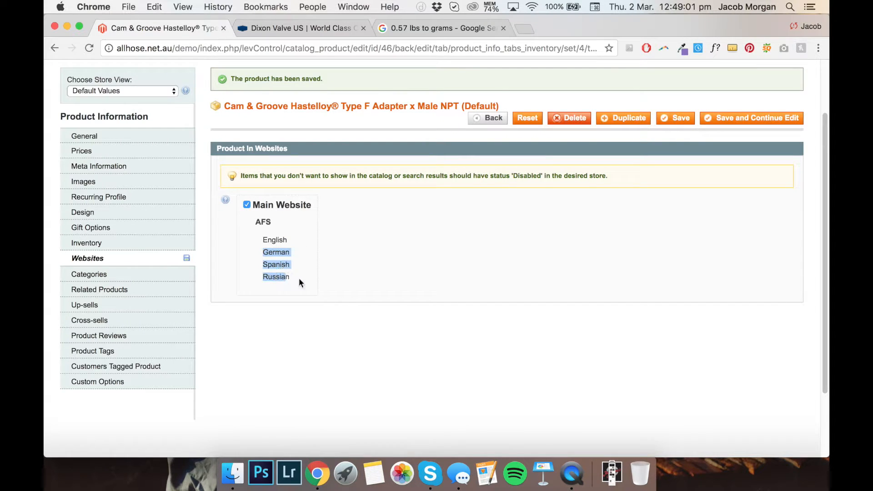
pyautogui.click(297, 278)
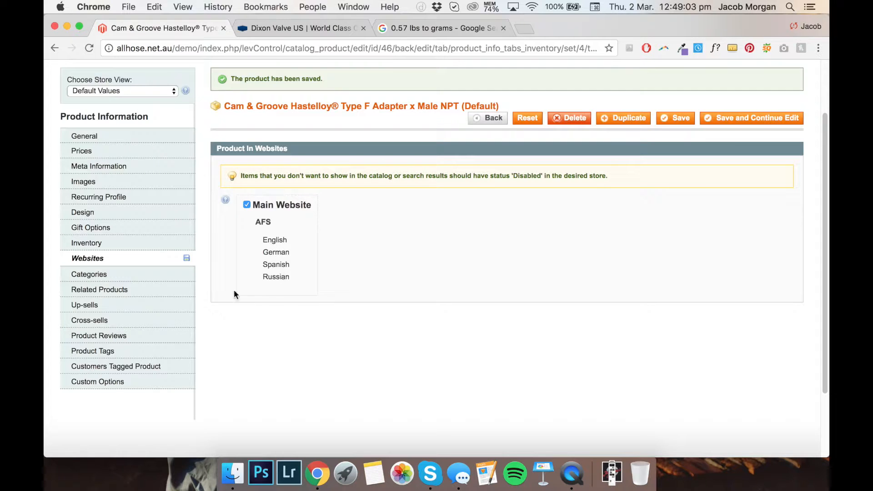
# Assign the product to the Camlocks and Fuel Tanker and Trailer categories, and save while keeping it open for editing.
pyautogui.click(183, 282)
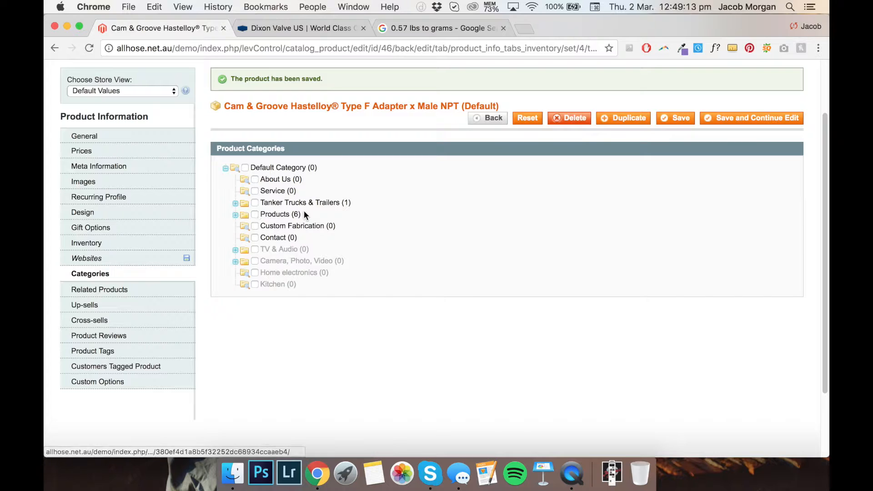
pyautogui.click(235, 215)
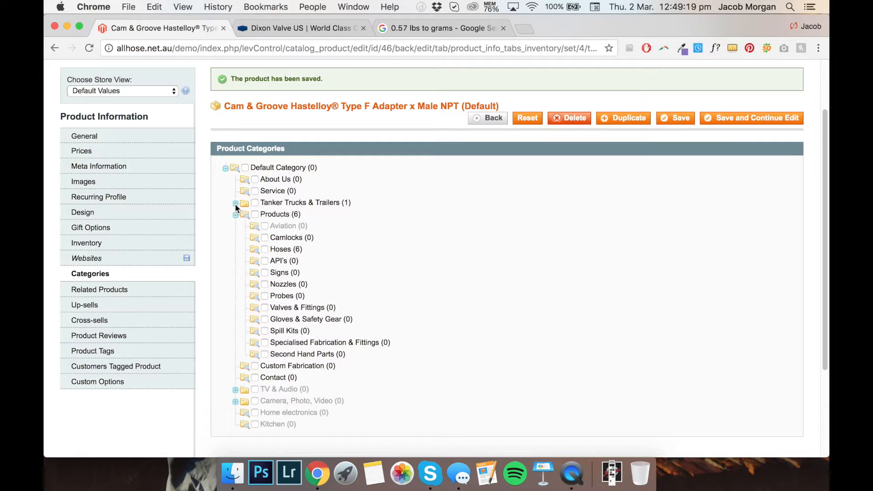
pyautogui.click(235, 204)
pyautogui.scroll(-4, 260, 227)
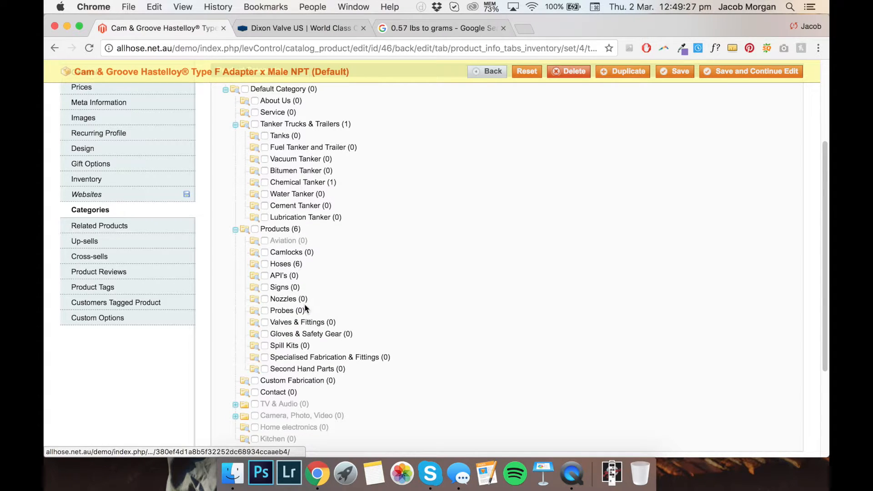
pyautogui.scroll(1, 321, 299)
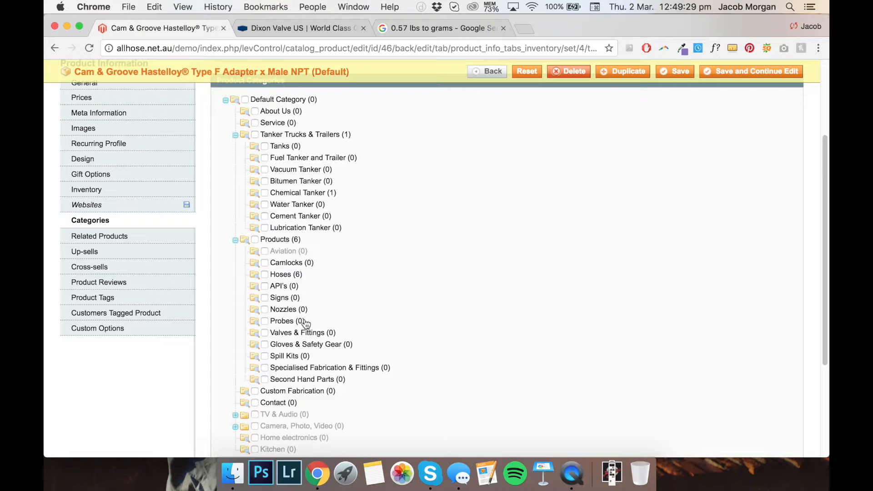
pyautogui.click(265, 263)
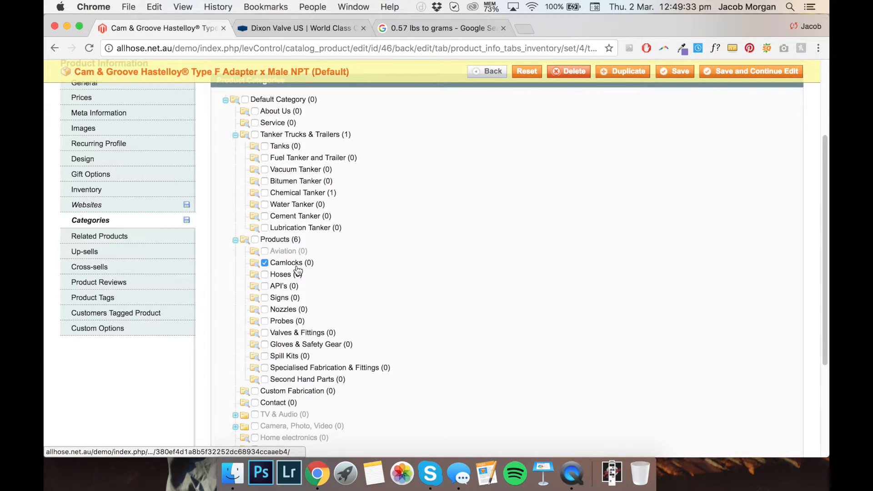
pyautogui.scroll(2, 297, 272)
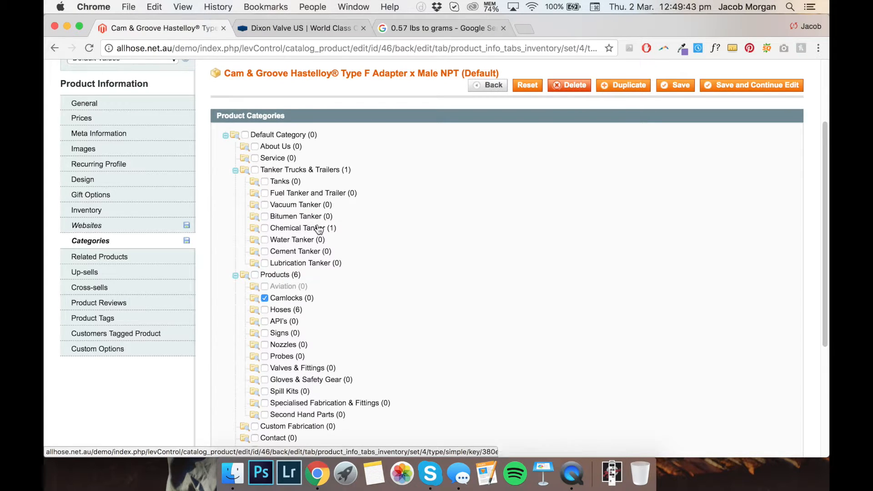
pyautogui.click(264, 193)
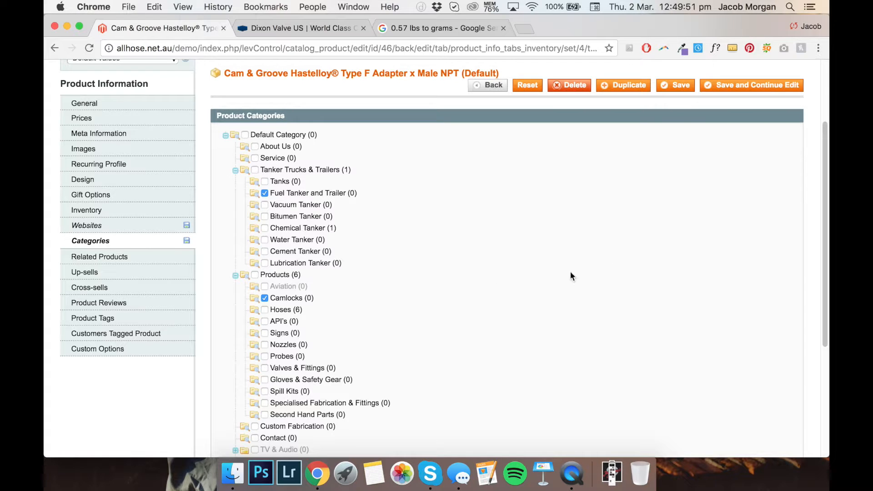
pyautogui.click(722, 90)
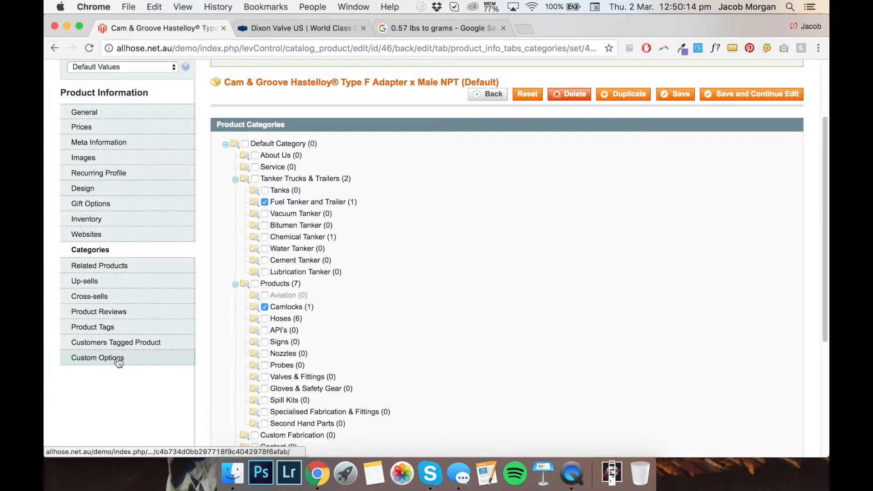
# Add a required custom option titled Product Range with Radio Buttons as input type and sort order 1.
pyautogui.click(118, 359)
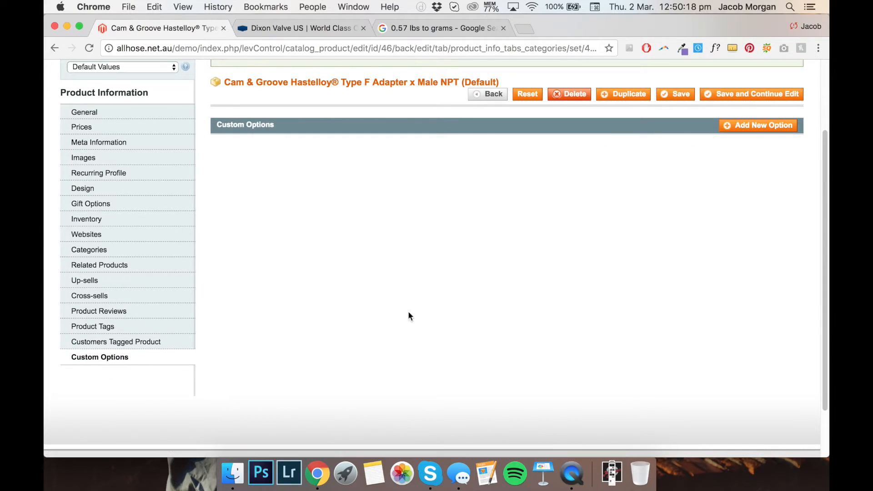
pyautogui.scroll(3, 364, 255)
pyautogui.scroll(-5, 383, 243)
pyautogui.scroll(5, 395, 240)
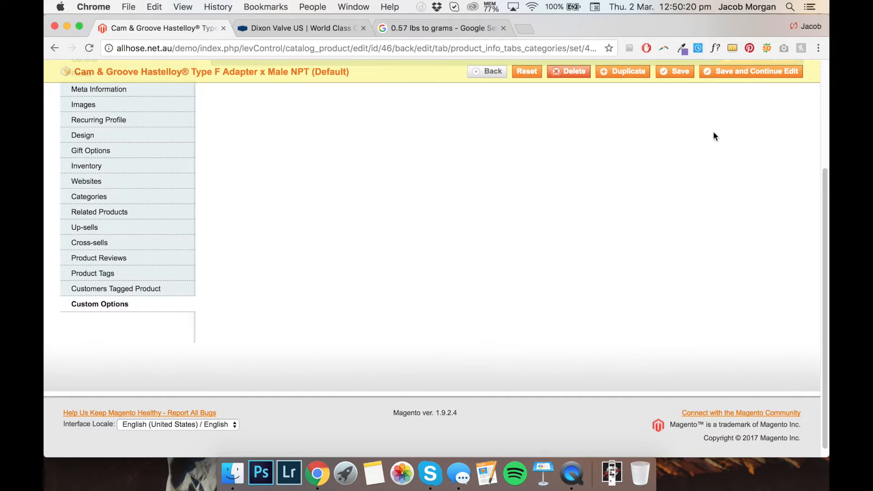
pyautogui.click(756, 196)
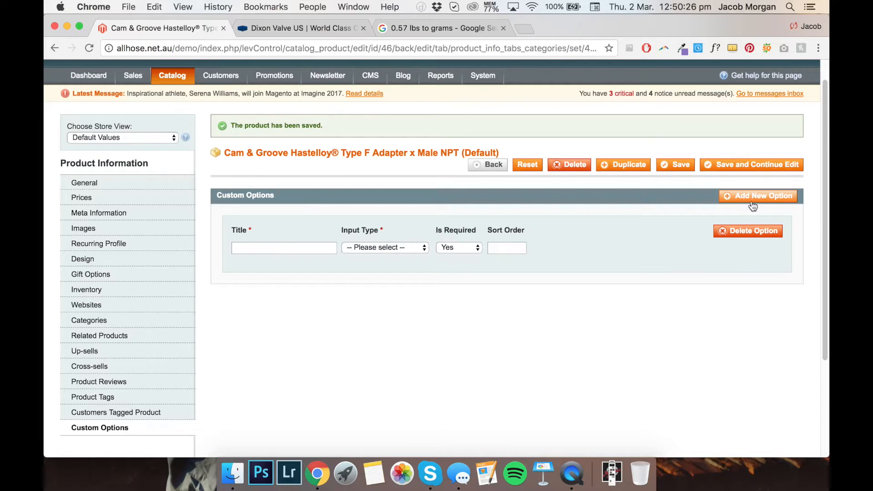
pyautogui.write('P')
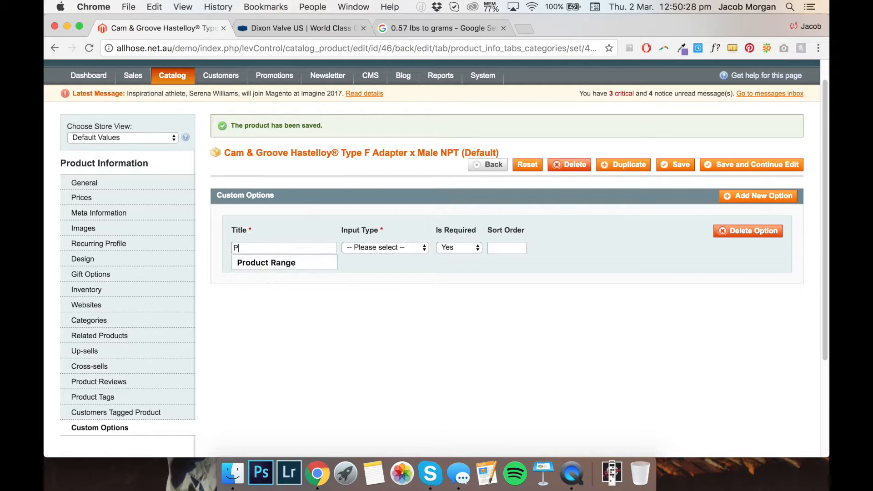
pyautogui.write('roduct Range')
pyautogui.click(386, 247)
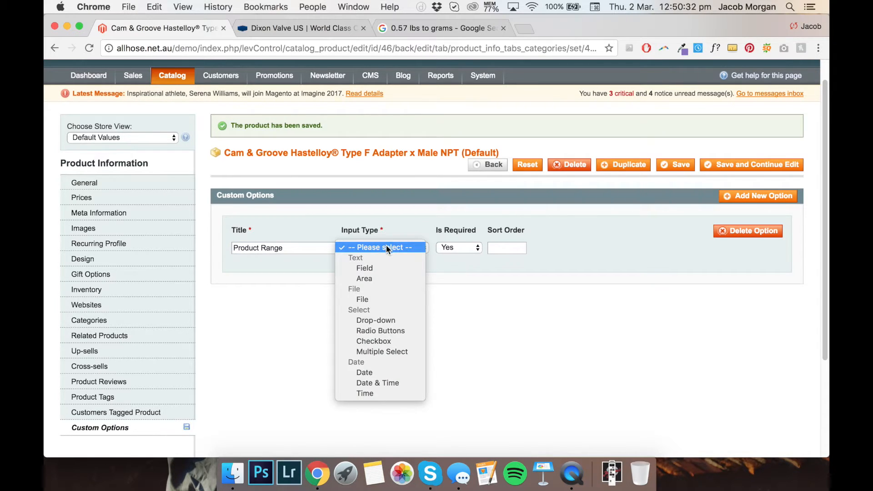
pyautogui.click(385, 332)
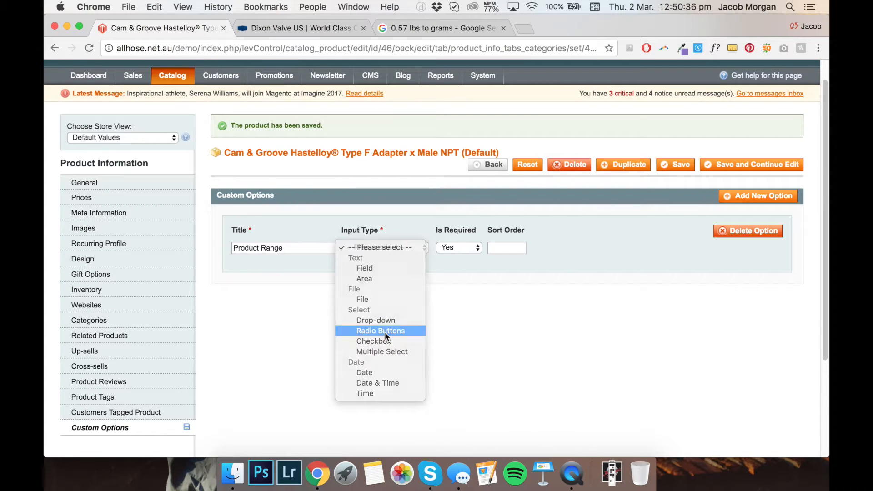
pyautogui.click(515, 251)
pyautogui.write('1')
# Add four rows to the Product Range option titled 1" Camlock, 1 1/2" Camlock, 1 3/4" Camlock and 2" Camlock.
pyautogui.click(547, 292)
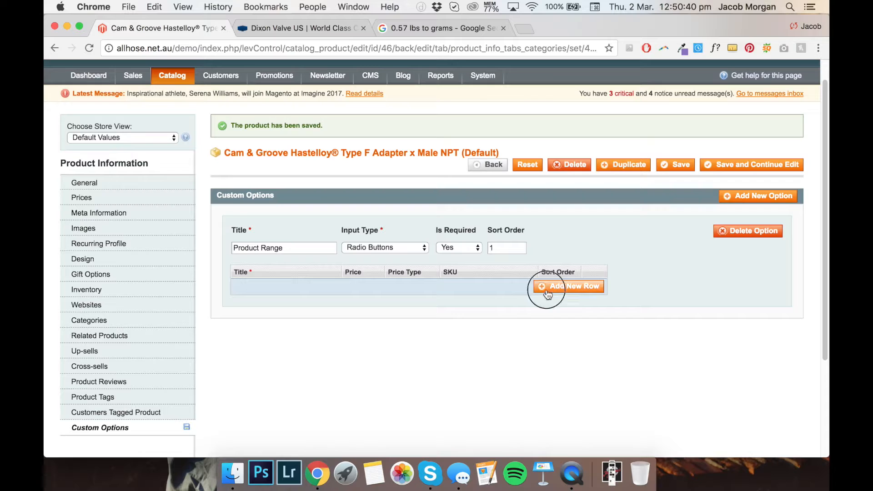
pyautogui.click(548, 302)
pyautogui.click(548, 318)
pyautogui.click(548, 334)
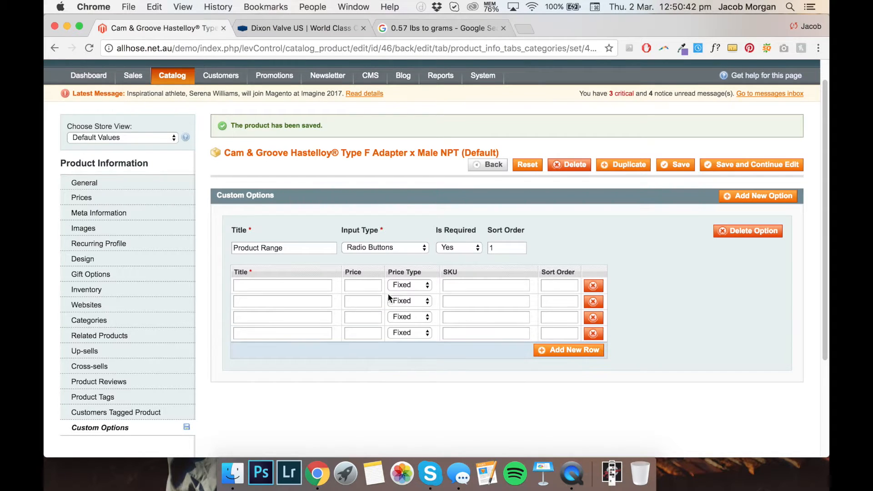
pyautogui.write('1" Coupling')
pyautogui.moveTo(277, 286); pyautogui.dragTo(251, 288)
pyautogui.write('amlock')
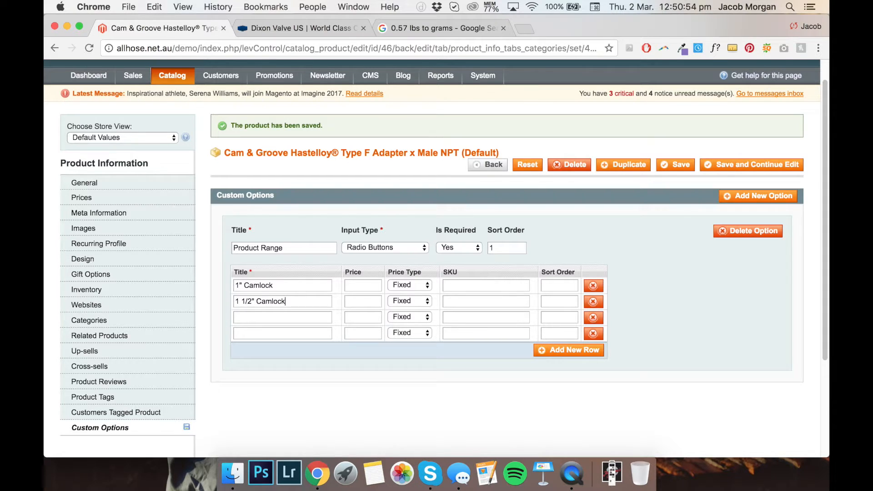
pyautogui.write('1 3/4" Camlock')
pyautogui.click(234, 329)
pyautogui.write('2" Caml')
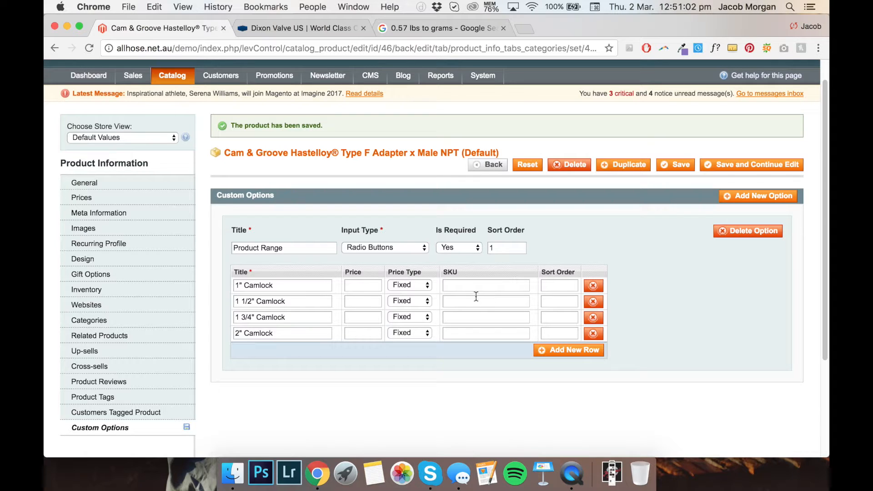
# Give the four Camlock rows the SKUs CAM1, CAM2, CAM3 and CAM4 in order.
pyautogui.click(503, 286)
pyautogui.write('CAM1')
pyautogui.press('super+a')
pyautogui.press('super+c')
pyautogui.click(484, 300)
pyautogui.press('super+v')
pyautogui.click(473, 318)
pyautogui.press('super+v')
pyautogui.click(472, 331)
pyautogui.press('super+v')
pyautogui.click(471, 303)
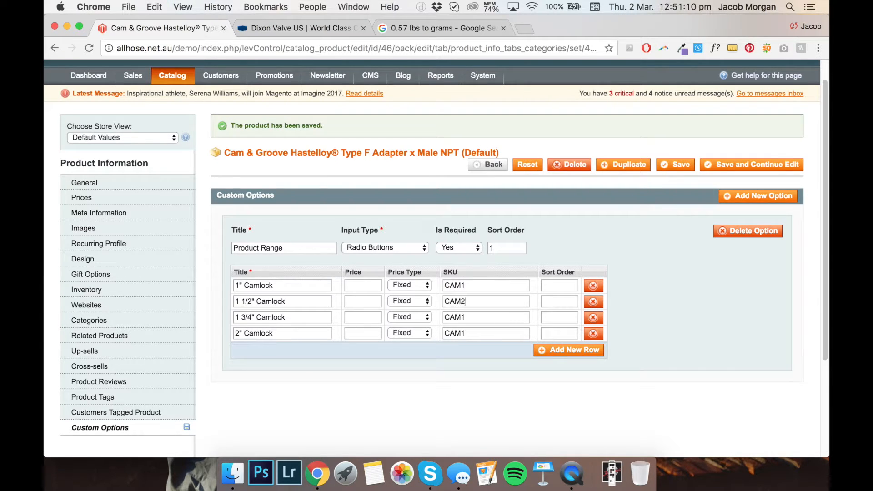
pyautogui.click(471, 317)
pyautogui.press('BackSpace')
pyautogui.write('3')
# Set the price of all four Camlock rows to 0, keeping the price type Fixed.
pyautogui.click(354, 285)
pyautogui.write('0')
pyautogui.click(356, 302)
pyautogui.click(357, 302)
pyautogui.write('0')
pyautogui.click(356, 317)
pyautogui.click(356, 318)
pyautogui.write('0')
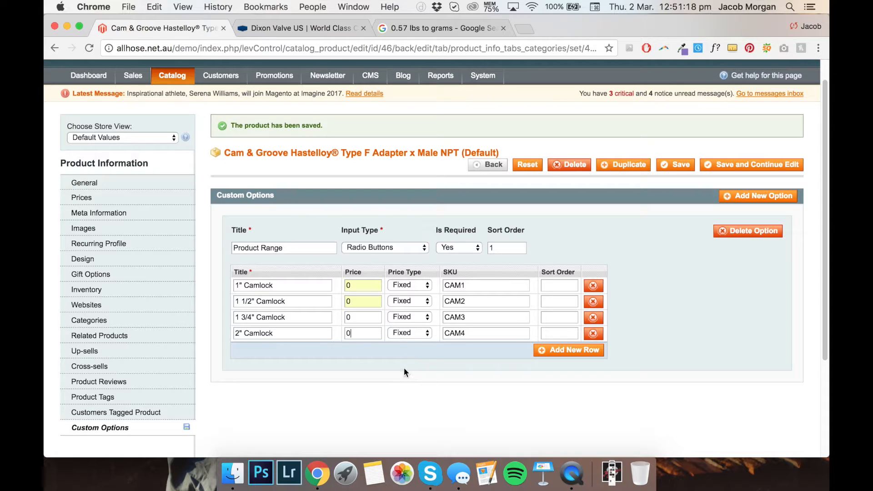
# Number the sort order of the Camlock rows 1 to 4 and save the product while keeping it open for editing.
pyautogui.click(551, 316)
pyautogui.click(550, 317)
pyautogui.write('3')
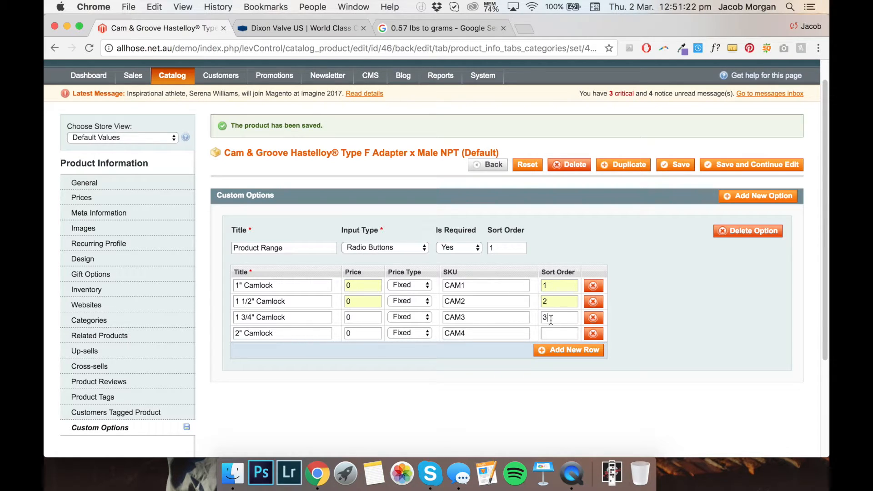
pyautogui.scroll(-2, 518, 351)
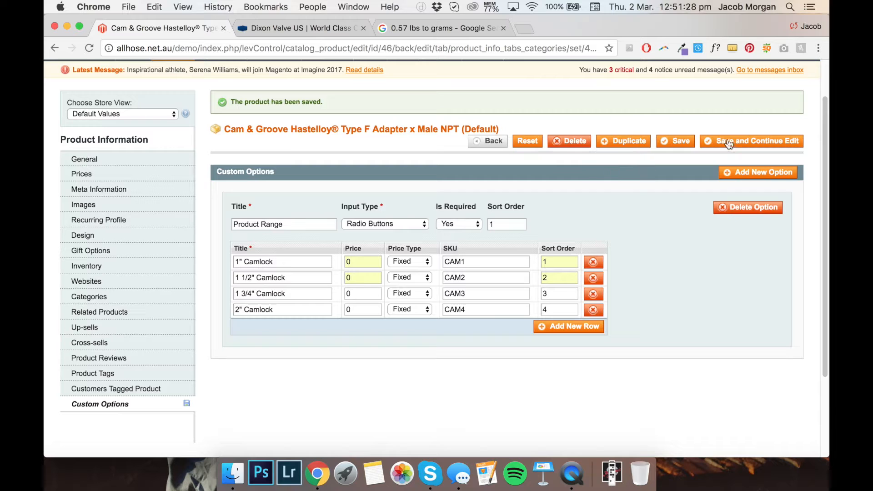
pyautogui.scroll(-5, 664, 177)
pyautogui.scroll(1, 664, 177)
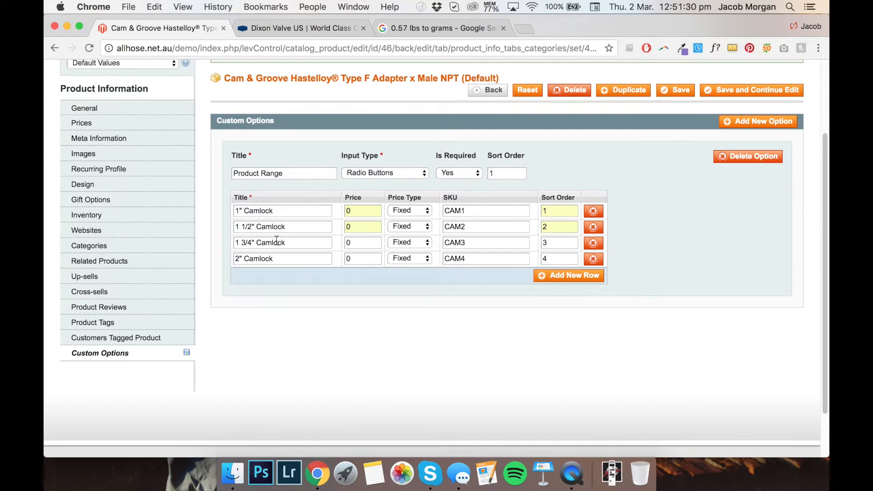
pyautogui.scroll(1, 594, 184)
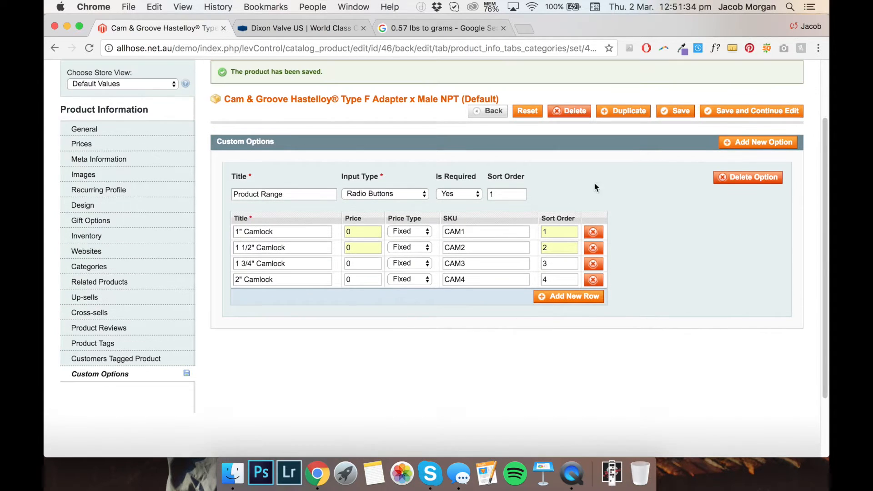
pyautogui.click(751, 111)
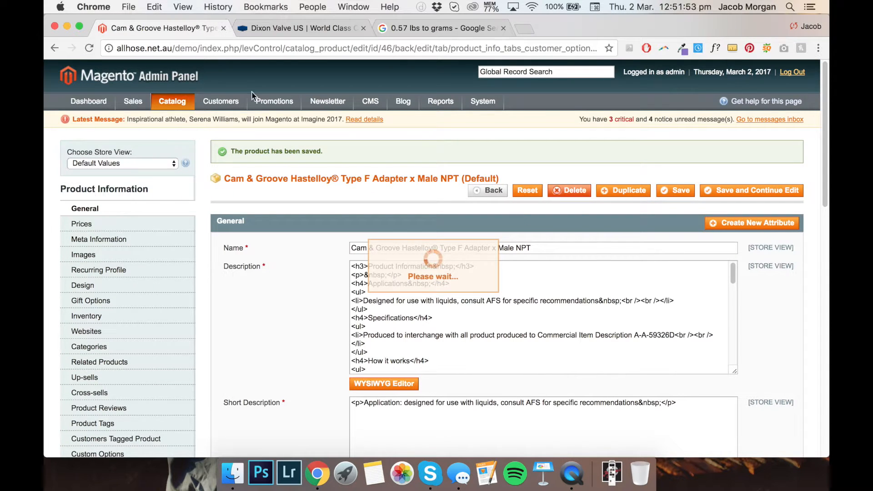
pyautogui.scroll(-1, 316, 205)
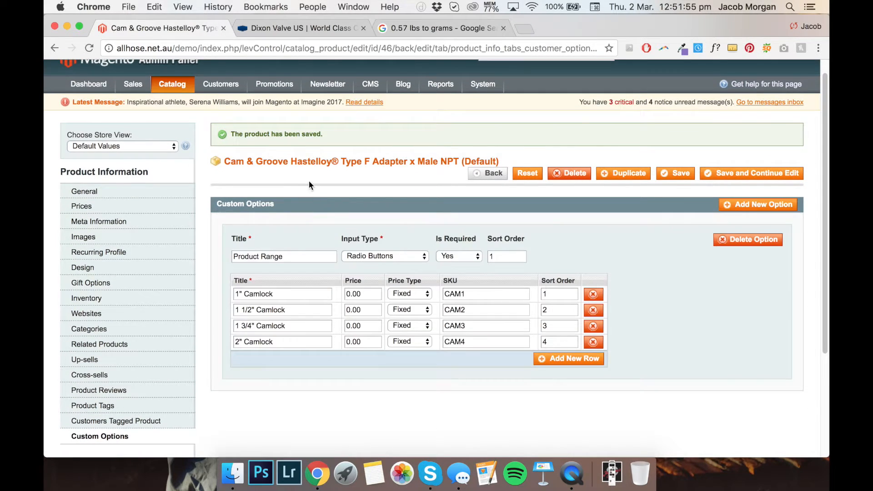
pyautogui.scroll(1, 308, 180)
# Open the storefront at allhose.net.au/demo in a new browser tab placed beside the Magento admin tab.
pyautogui.press('super+t')
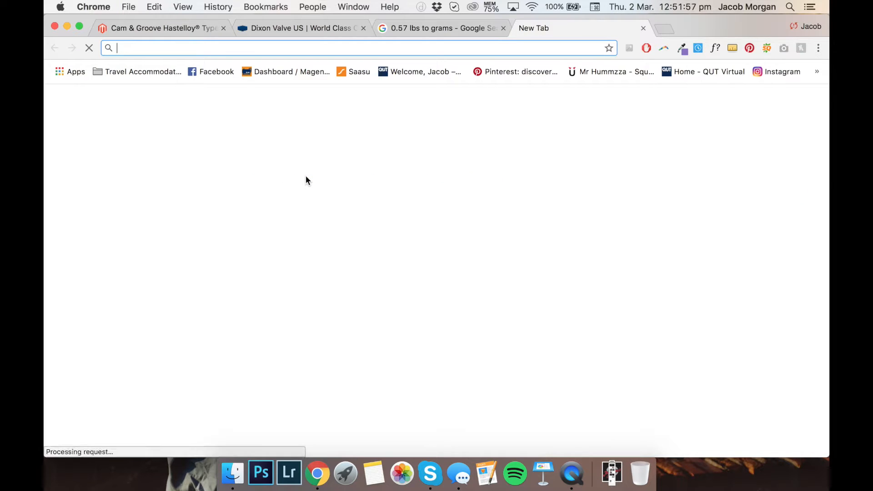
pyautogui.write('allhose')
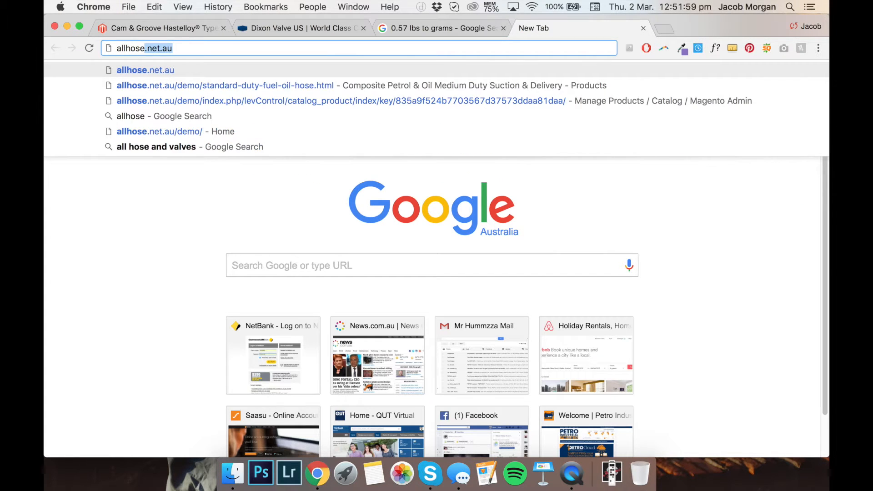
pyautogui.write('.net.au/de')
pyautogui.press('Return')
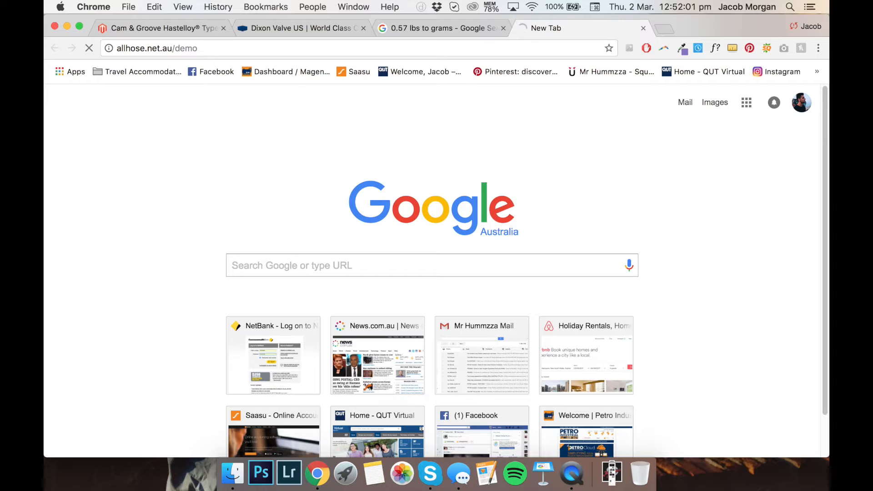
pyautogui.moveTo(584, 28); pyautogui.dragTo(296, 10)
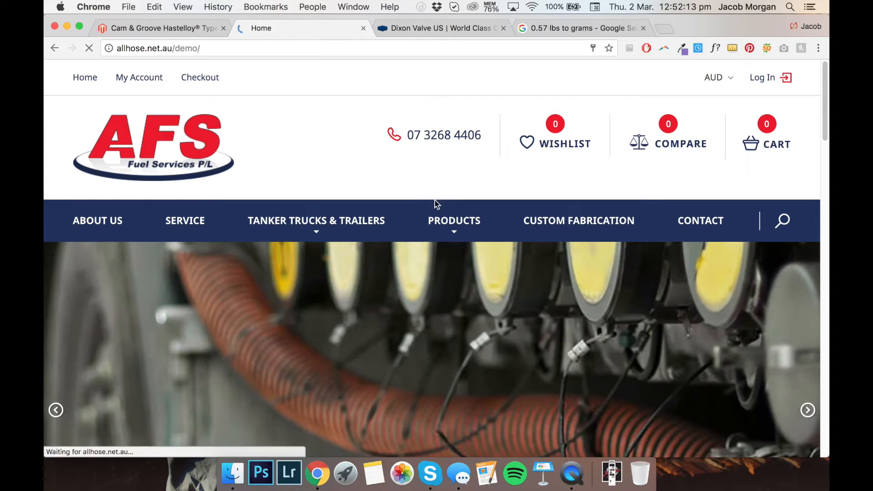
# Open the Cam & Groove Hastelloy Type F Adapter x Male NPT page from the storefront's Camlocks product category.
pyautogui.scroll(-1, 440, 187)
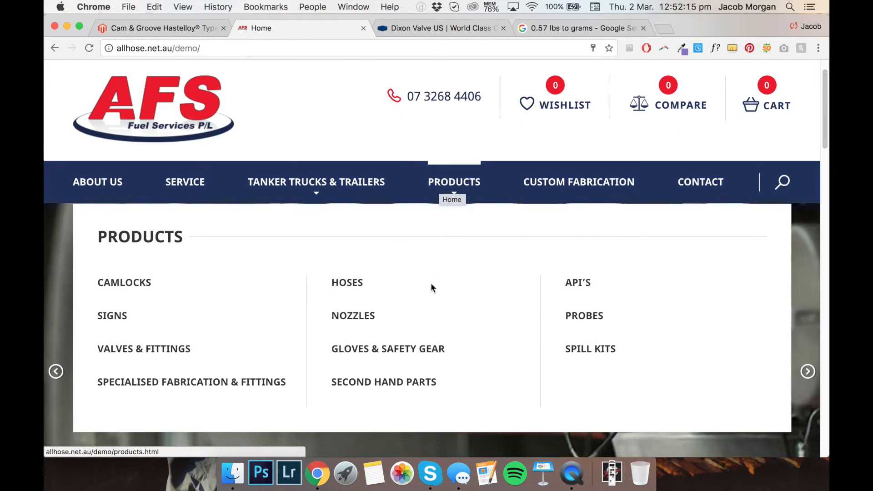
pyautogui.scroll(-1, 430, 283)
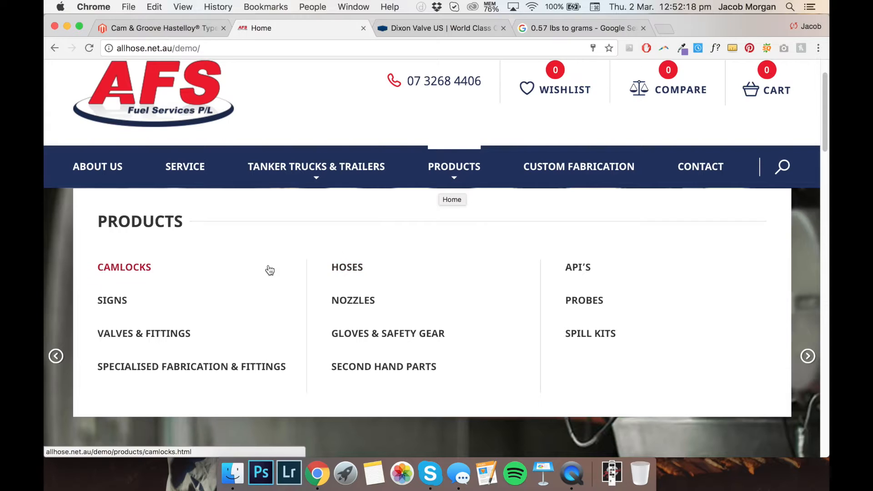
pyautogui.click(146, 273)
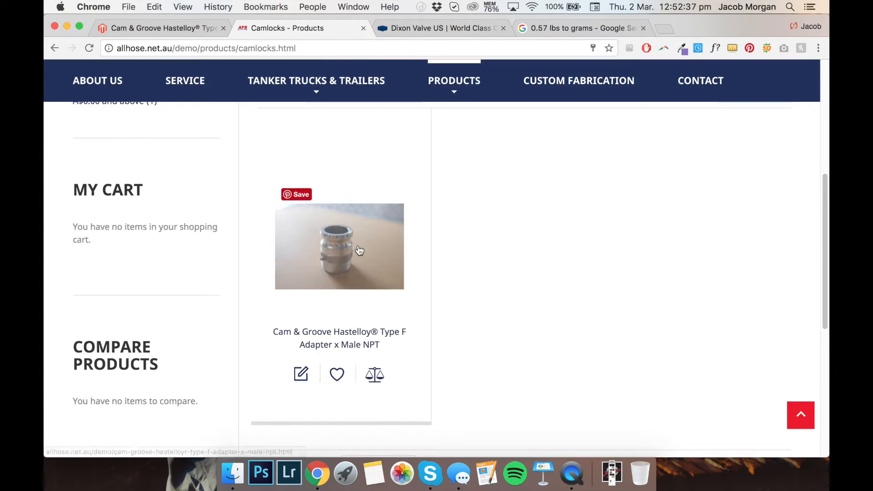
pyautogui.click(362, 265)
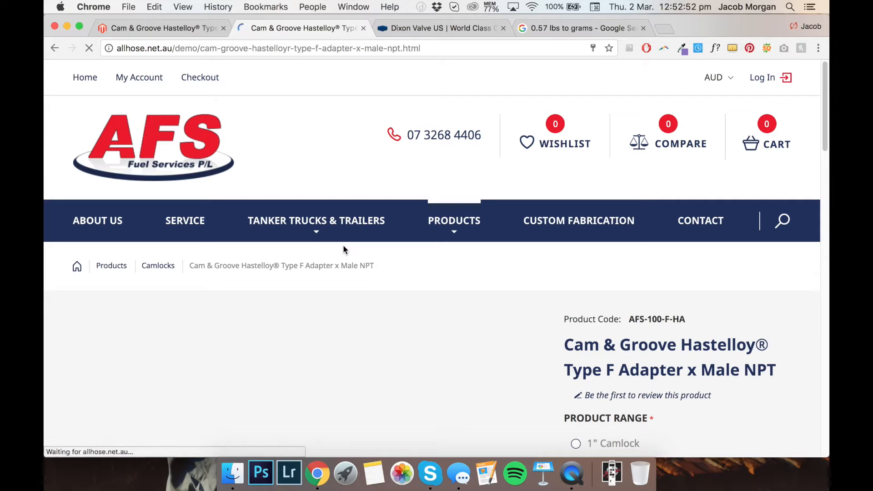
pyautogui.scroll(-3, 344, 246)
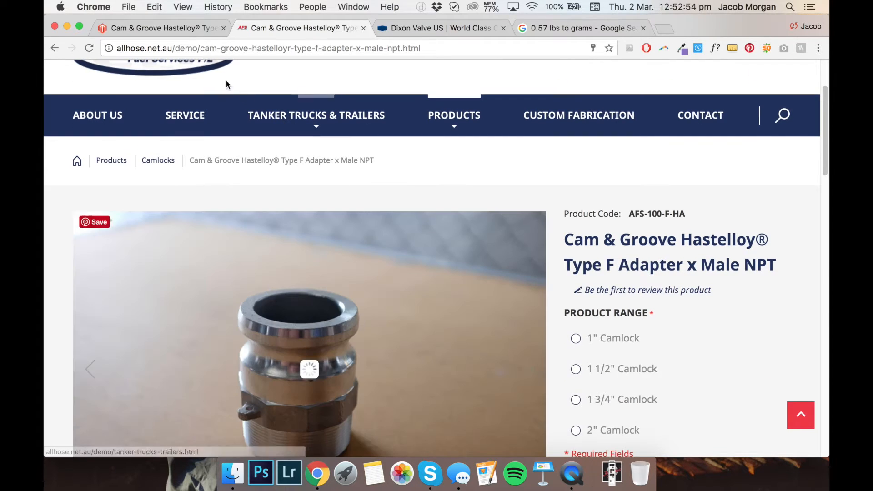
# Compare the name in the product's General information with the product title on the storefront page.
pyautogui.click(184, 31)
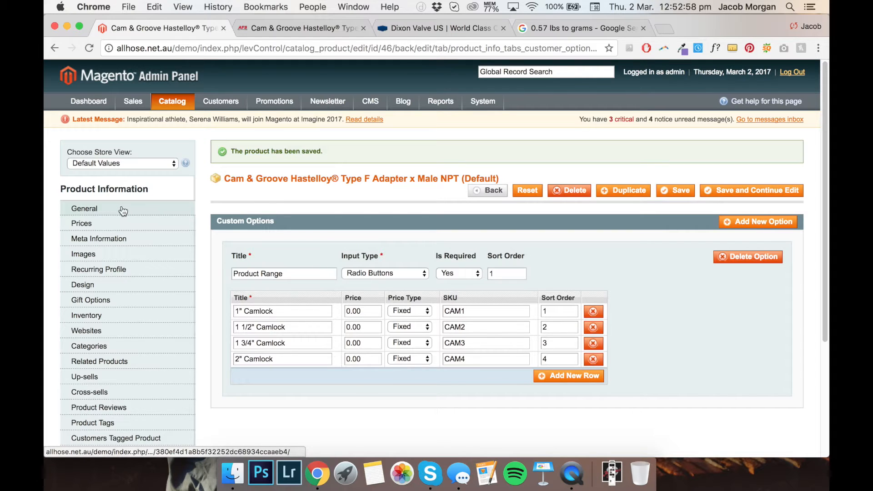
pyautogui.click(122, 210)
pyautogui.scroll(-2, 233, 205)
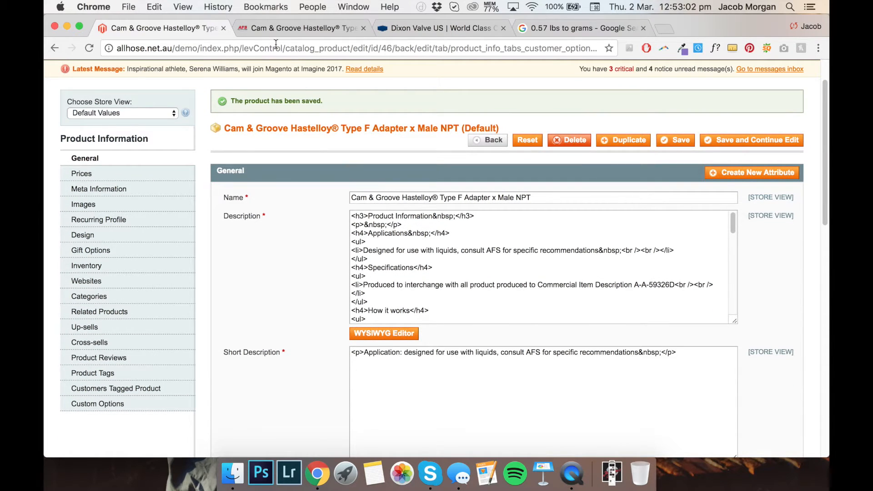
pyautogui.click(300, 28)
pyautogui.moveTo(767, 266); pyautogui.dragTo(555, 250)
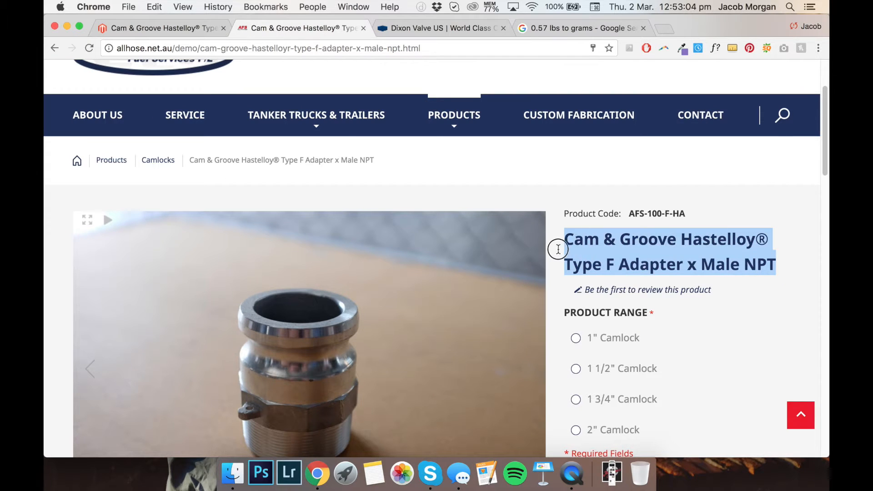
# Compare the SKU in the product's General information with the product code on the storefront page.
pyautogui.click(145, 28)
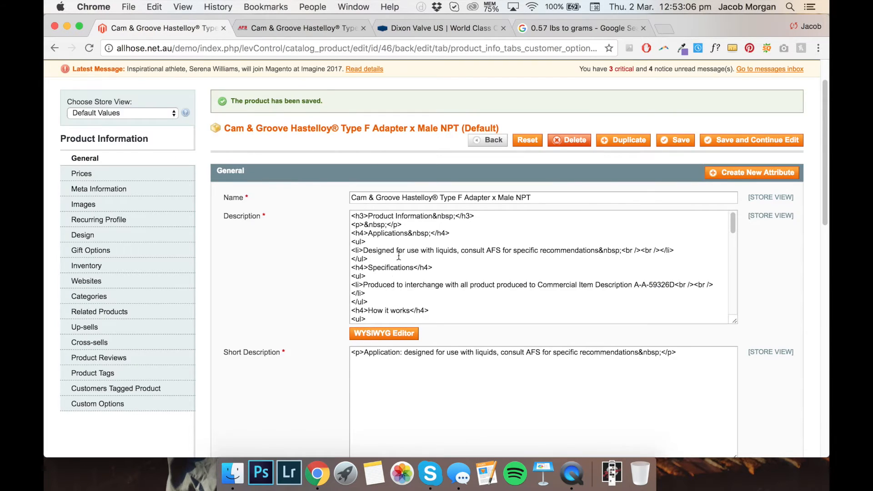
pyautogui.scroll(-5, 318, 258)
pyautogui.moveTo(409, 363); pyautogui.dragTo(298, 362)
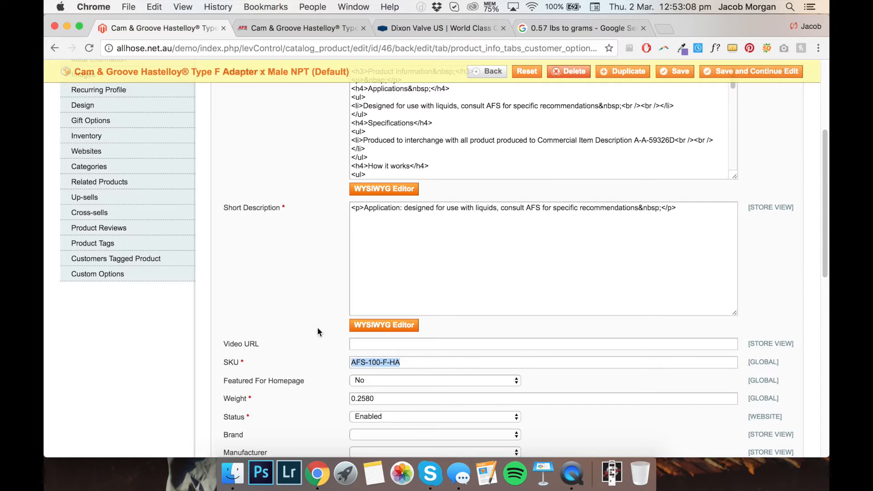
pyautogui.click(271, 27)
pyautogui.moveTo(687, 214); pyautogui.dragTo(605, 208)
pyautogui.click(685, 206)
# Compare the Product Range choices on the storefront page with the product's custom option rows in the admin.
pyautogui.scroll(-3, 685, 206)
pyautogui.scroll(1, 685, 206)
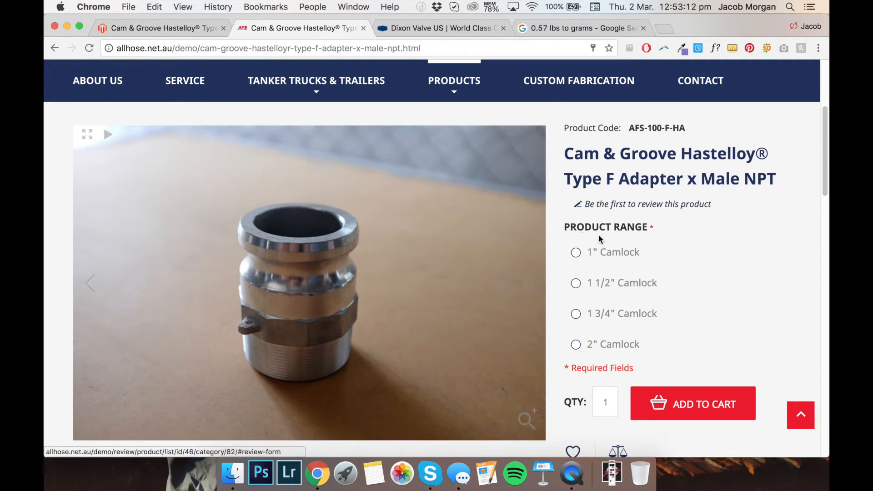
pyautogui.click(178, 28)
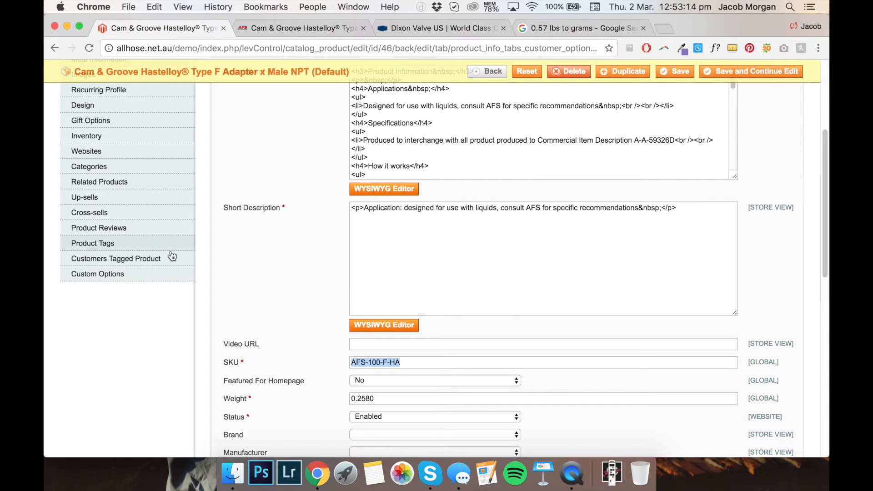
pyautogui.click(155, 279)
pyautogui.scroll(5, 282, 263)
pyautogui.scroll(-2, 206, 181)
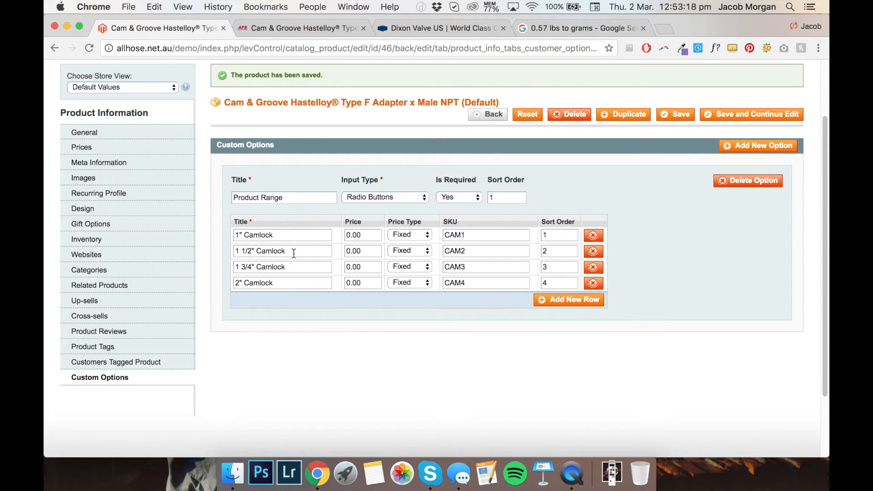
# Try the 1 3/4", 1 1/2" and 1" Camlock choices on the storefront product page and examine its quantity and cart controls.
pyautogui.click(276, 32)
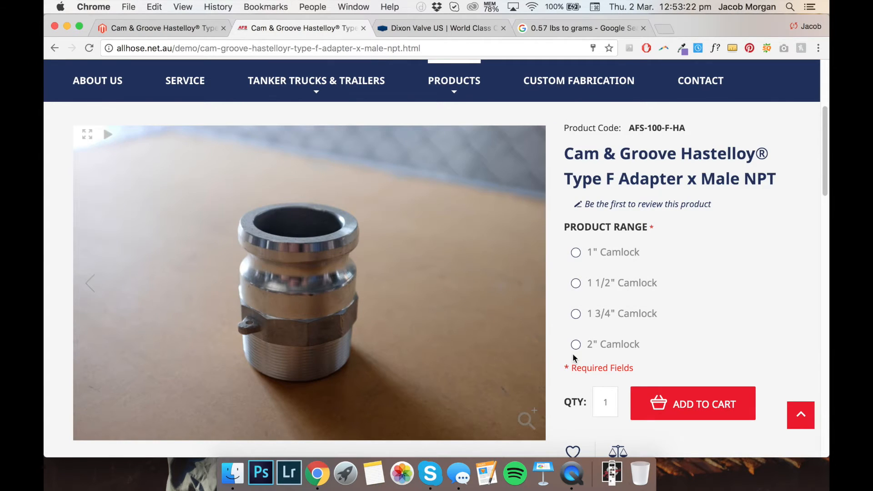
pyautogui.click(576, 314)
pyautogui.click(576, 284)
pyautogui.click(575, 254)
pyautogui.scroll(-3, 619, 224)
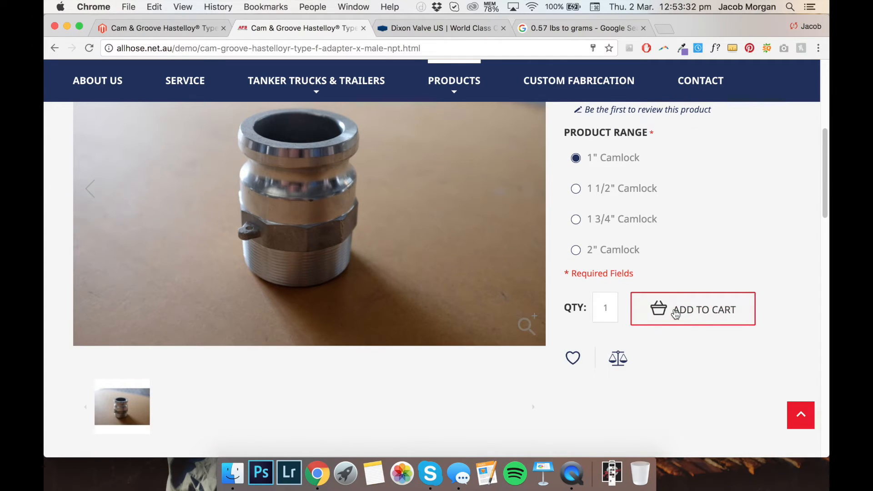
pyautogui.scroll(2, 609, 298)
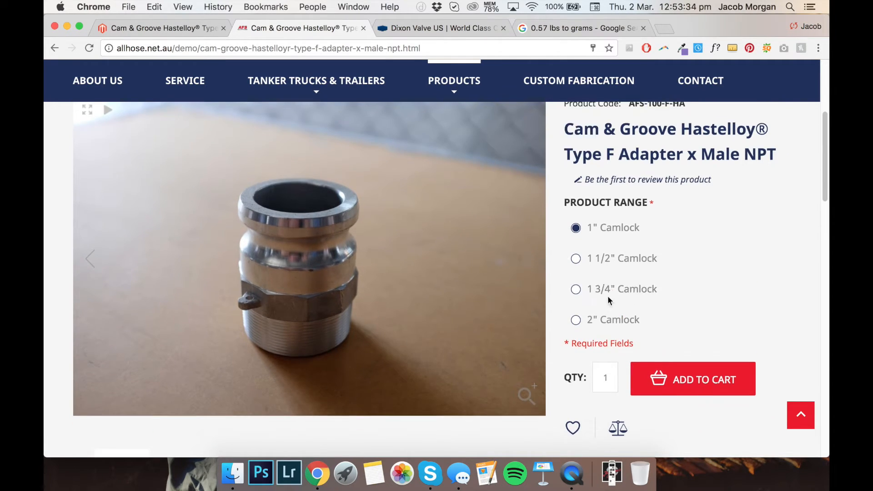
pyautogui.scroll(-1, 611, 302)
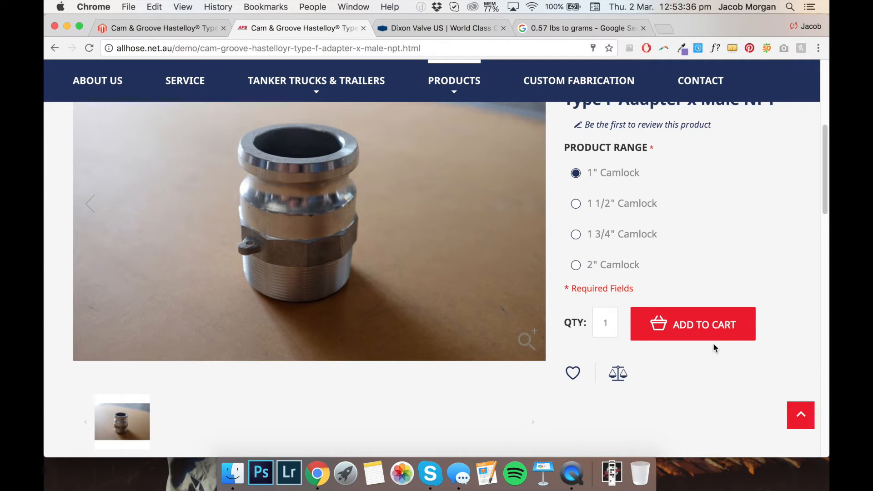
pyautogui.scroll(-3, 619, 275)
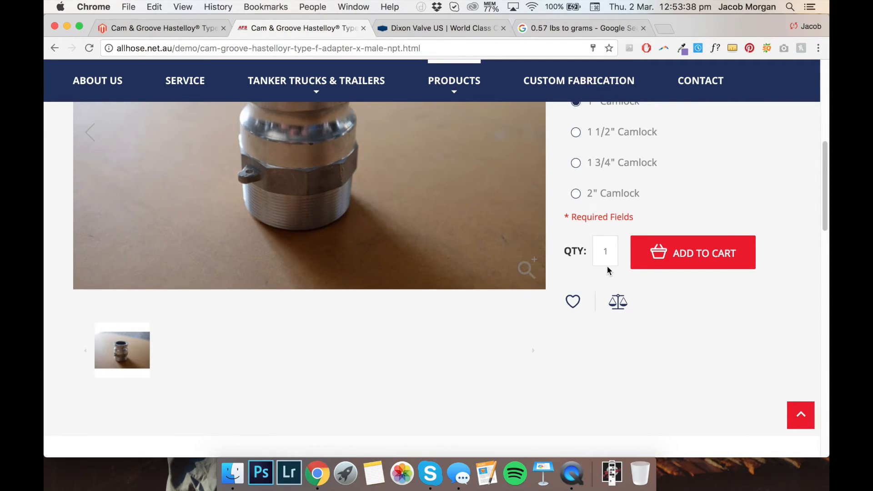
pyautogui.scroll(-3, 591, 265)
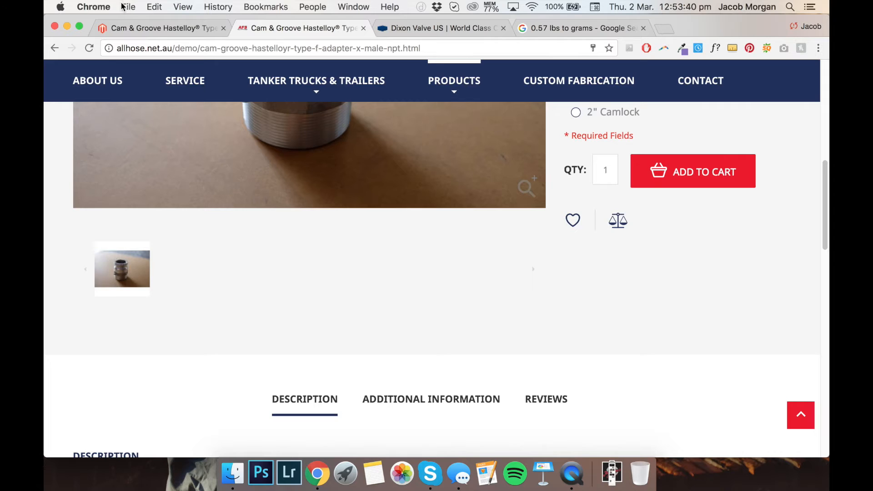
# Compare the image settings of the product in the admin with the photo on the storefront page.
pyautogui.click(139, 28)
pyautogui.click(83, 178)
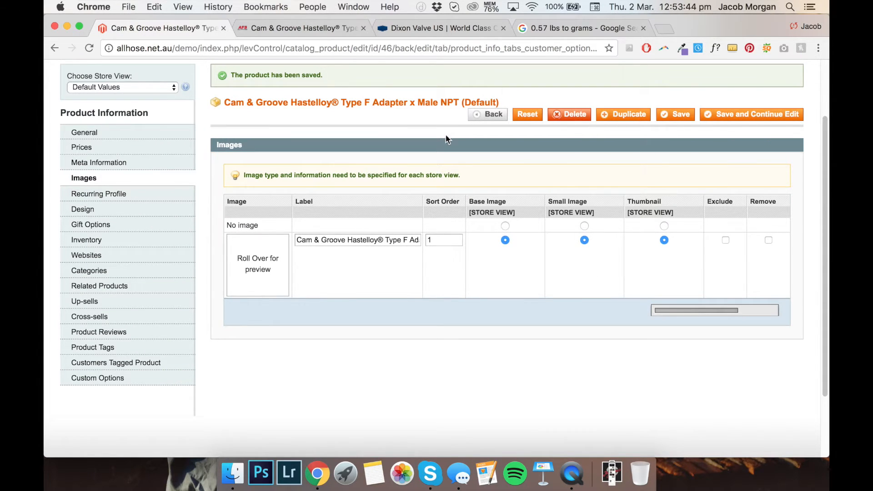
pyautogui.click(306, 27)
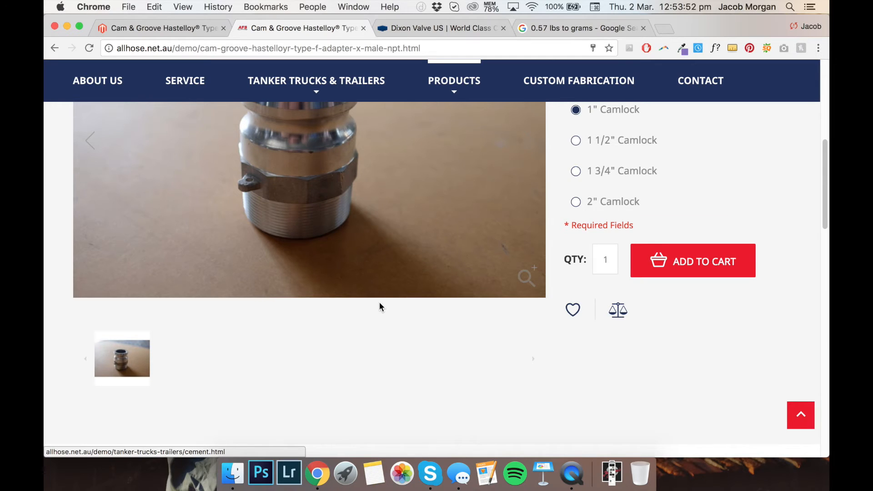
# Check the storefront's Description section and open the product's Description as formatted text in the WYSIWYG Editor.
pyautogui.scroll(-5, 379, 302)
pyautogui.scroll(-3, 378, 298)
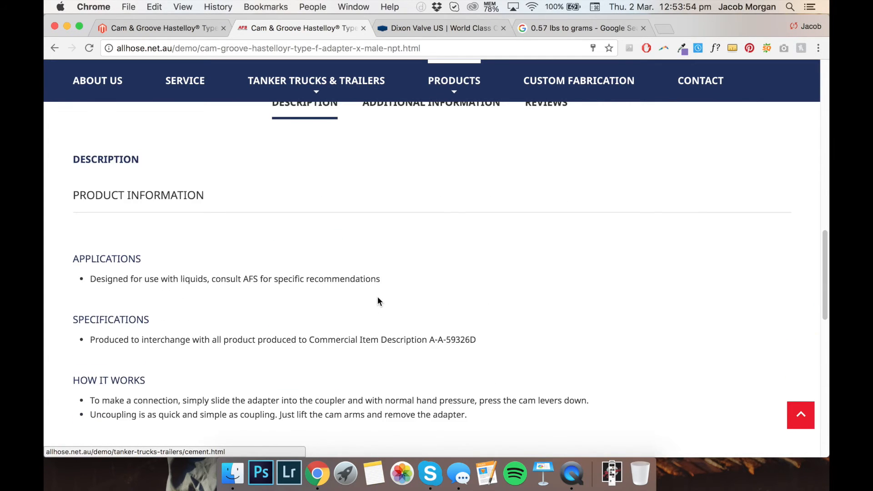
pyautogui.click(172, 28)
pyautogui.click(137, 132)
pyautogui.scroll(-1, 296, 274)
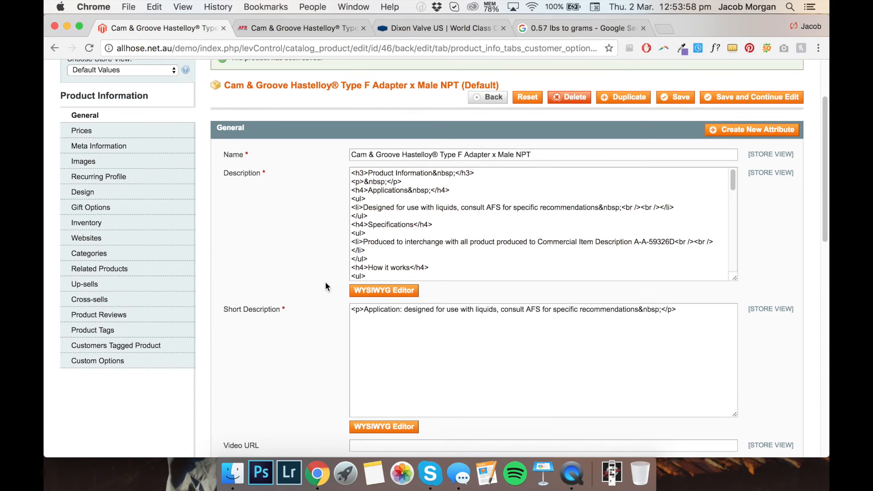
pyautogui.click(373, 292)
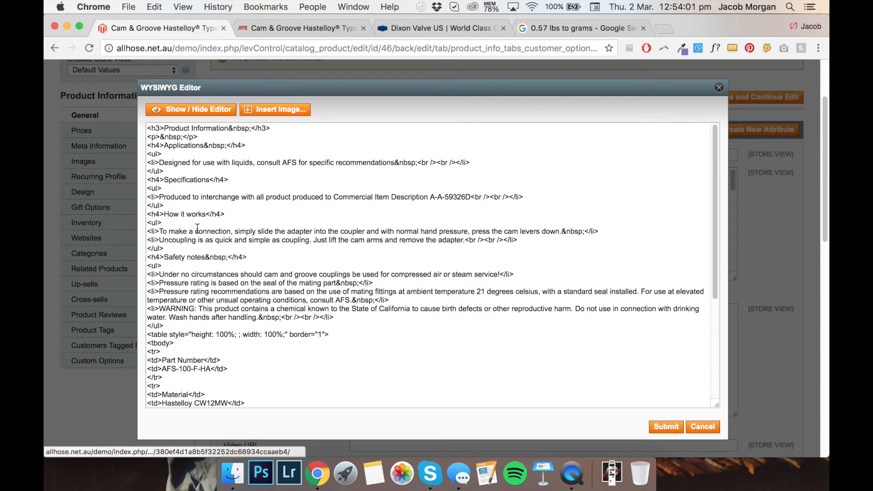
pyautogui.click(207, 110)
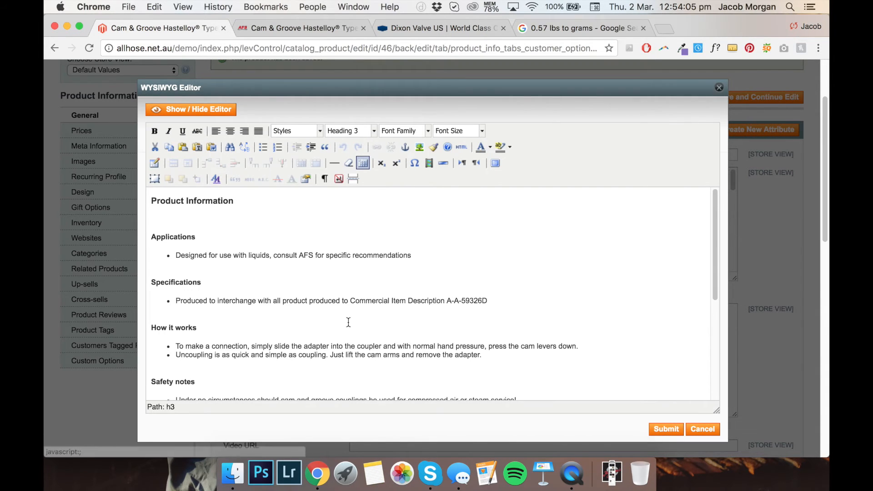
# Review the storefront description from the product information down to the specification table.
pyautogui.click(276, 33)
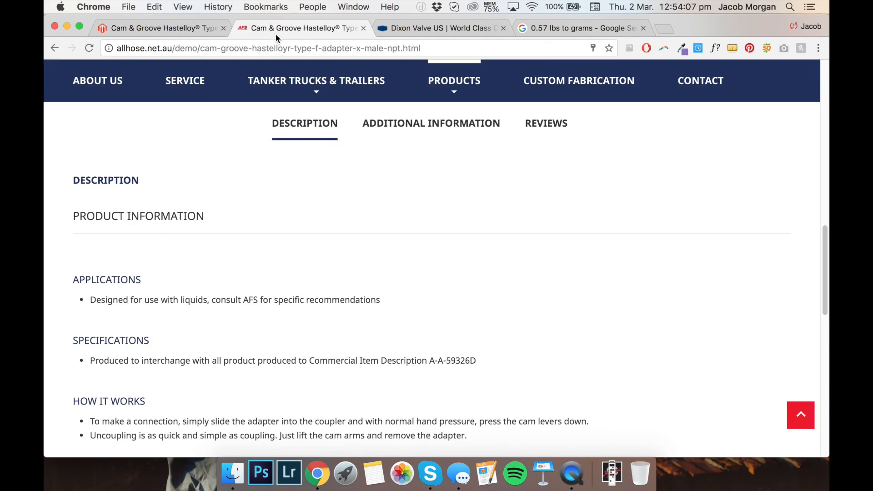
pyautogui.scroll(-5, 273, 269)
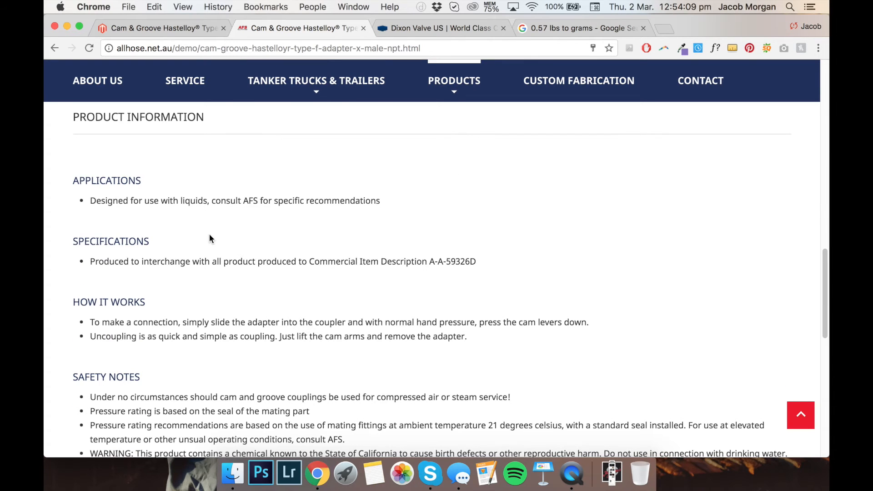
pyautogui.scroll(-8, 184, 269)
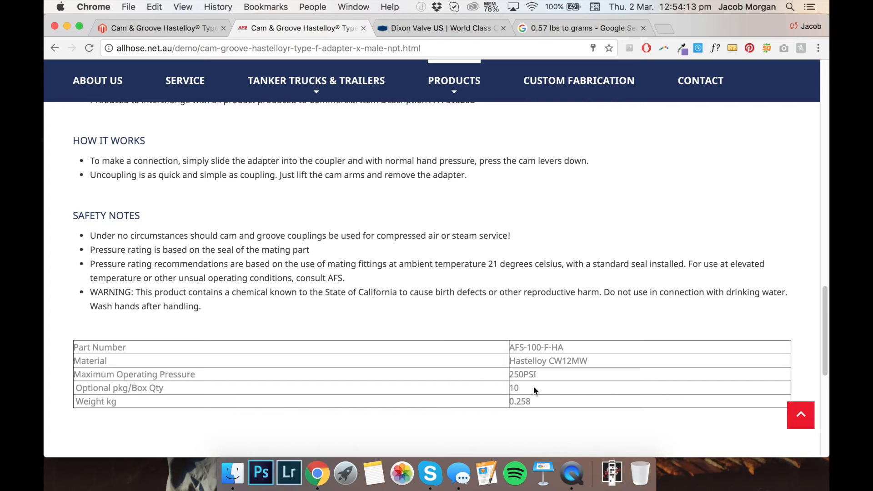
# Center all cells of the specification table in the product's Description, submit the text and save the product while staying in editing.
pyautogui.click(162, 29)
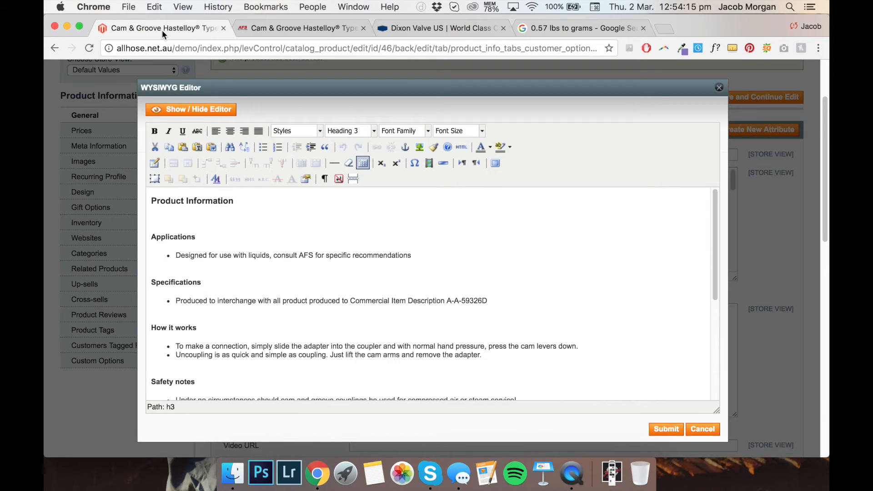
pyautogui.scroll(-8, 305, 199)
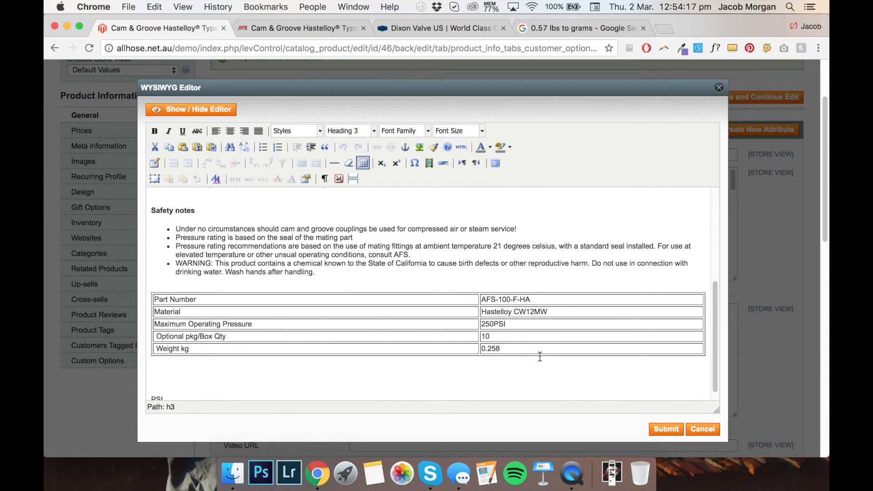
pyautogui.moveTo(524, 351); pyautogui.dragTo(159, 297)
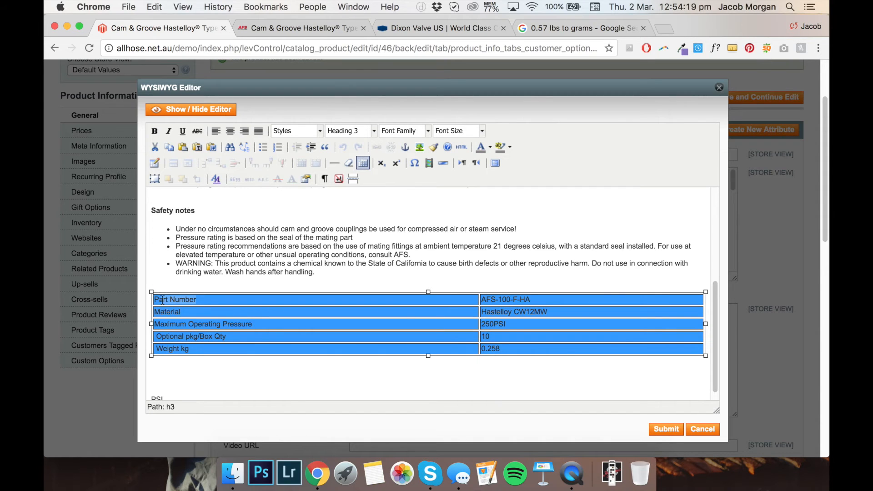
pyautogui.click(231, 133)
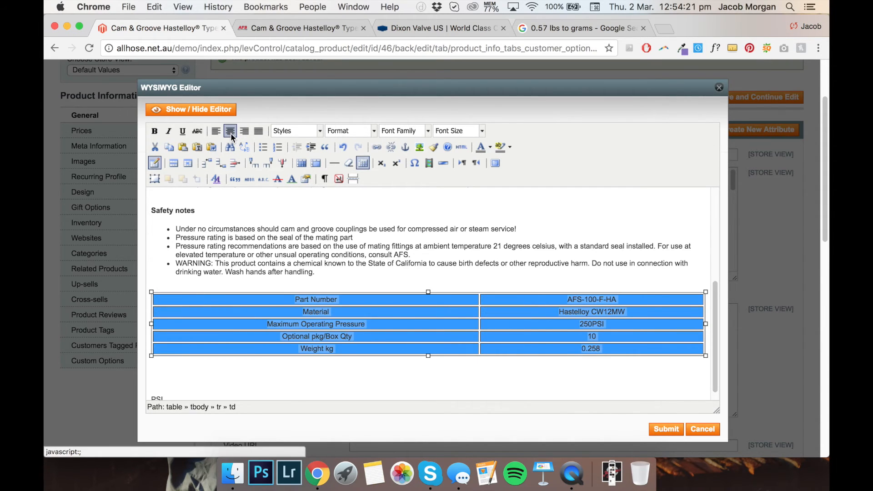
pyautogui.click(615, 349)
pyautogui.click(655, 429)
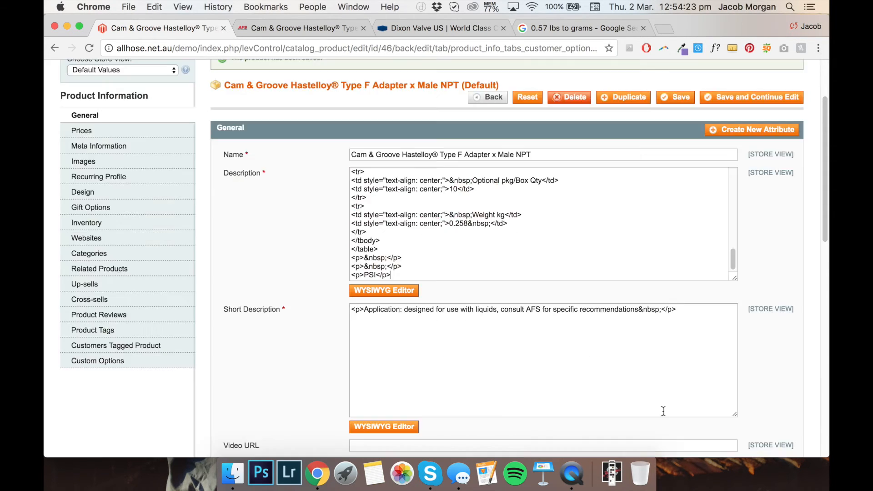
pyautogui.click(720, 99)
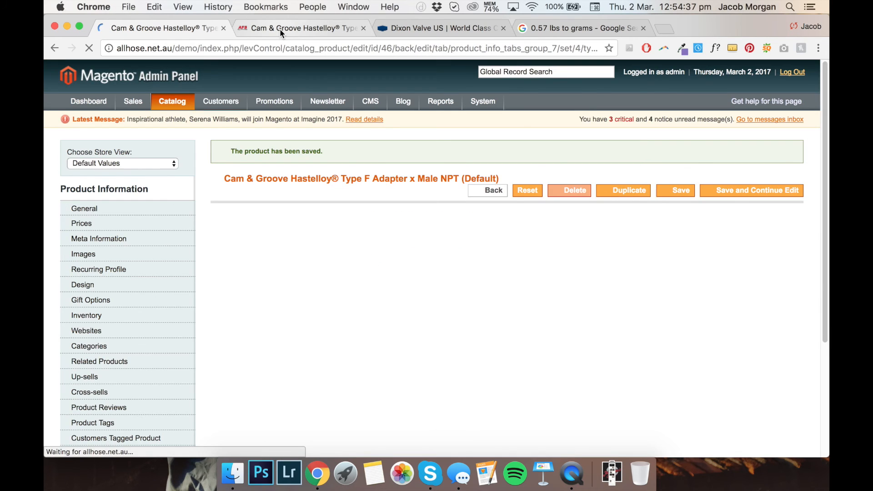
# Reload the storefront product page and examine the attributes listed under Additional Information.
pyautogui.click(280, 28)
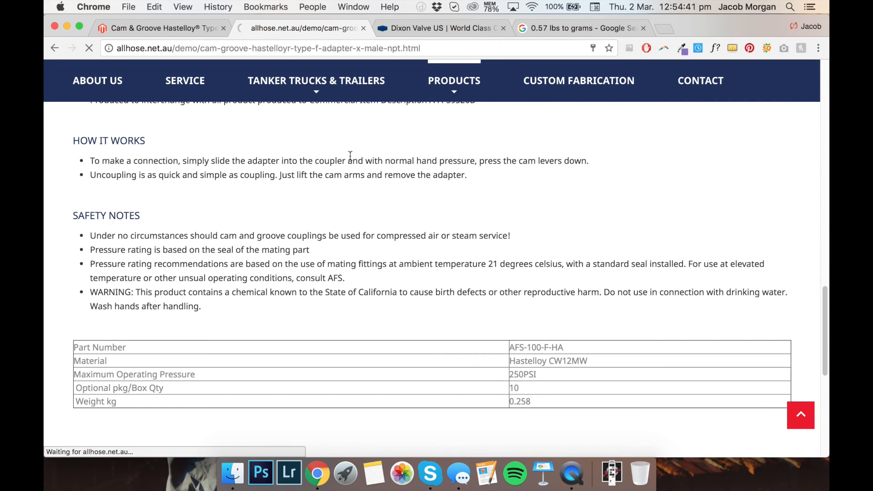
pyautogui.scroll(-2, 350, 155)
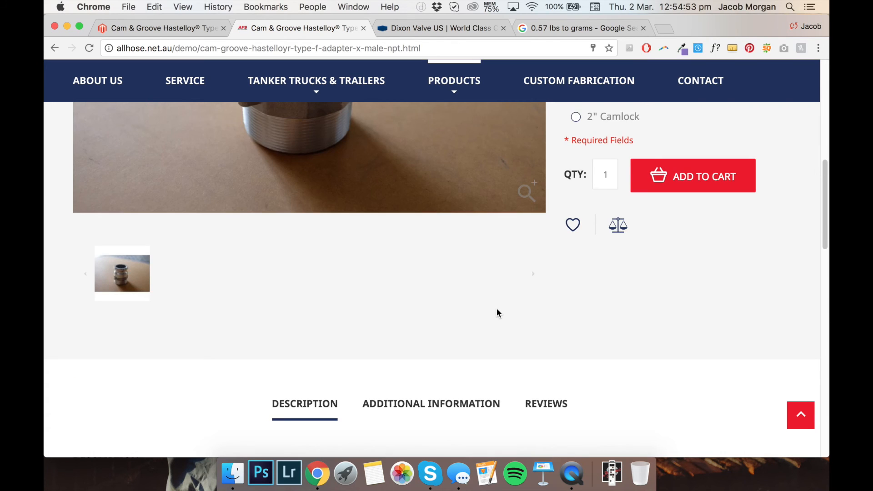
pyautogui.scroll(-2, 497, 310)
pyautogui.click(473, 344)
pyautogui.scroll(-6, 473, 345)
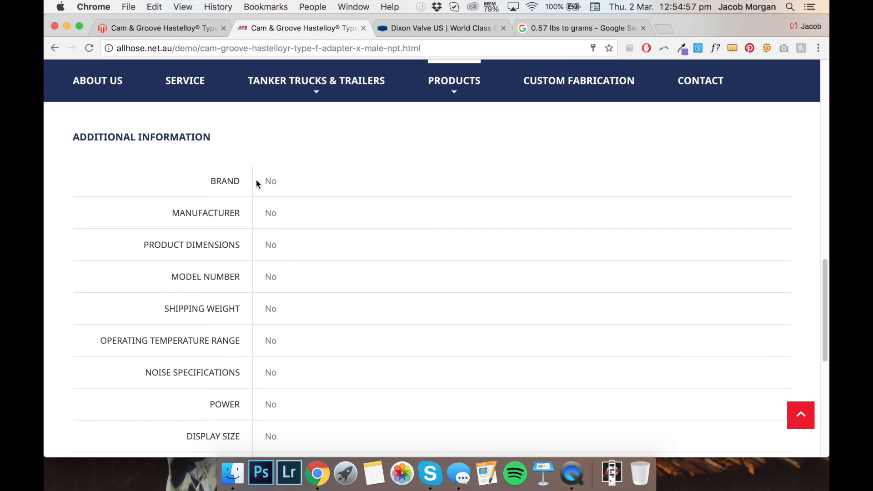
pyautogui.scroll(-3, 263, 300)
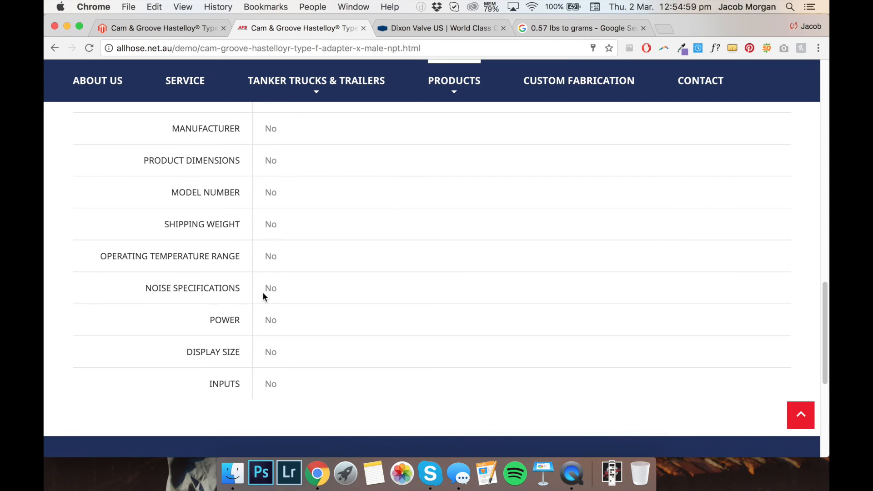
pyautogui.scroll(3, 248, 319)
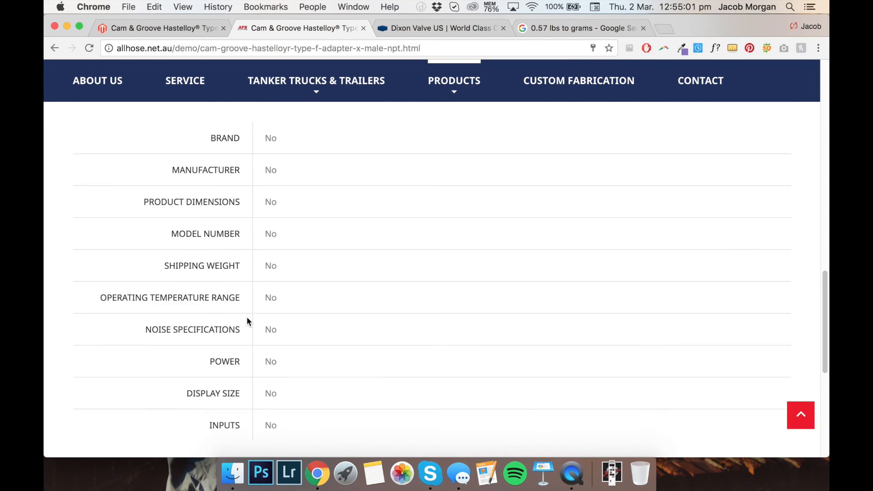
pyautogui.scroll(4, 254, 152)
pyautogui.scroll(3, 342, 319)
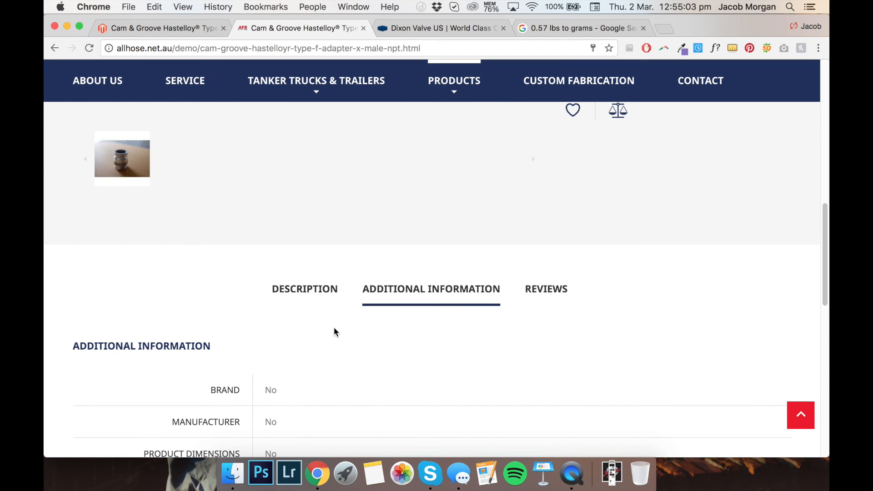
# Review the Description and Product Range choices on the storefront page, and return to the product's General information in the admin.
pyautogui.click(318, 295)
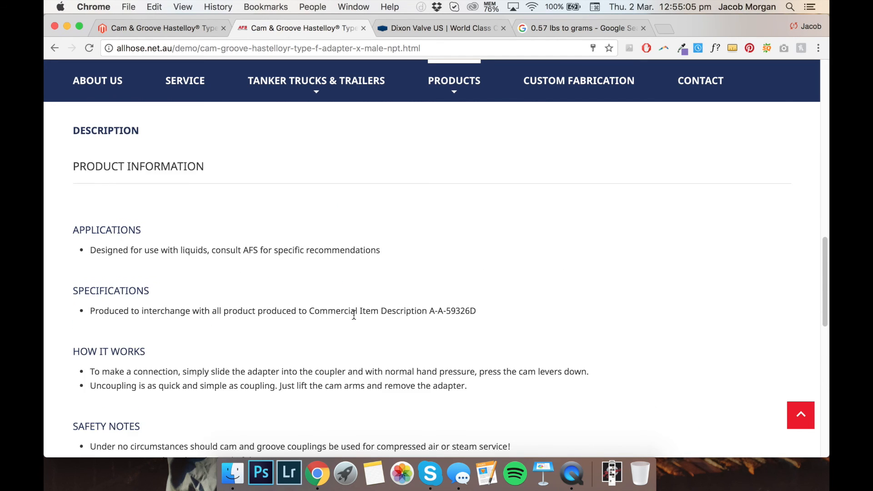
pyautogui.scroll(10, 354, 314)
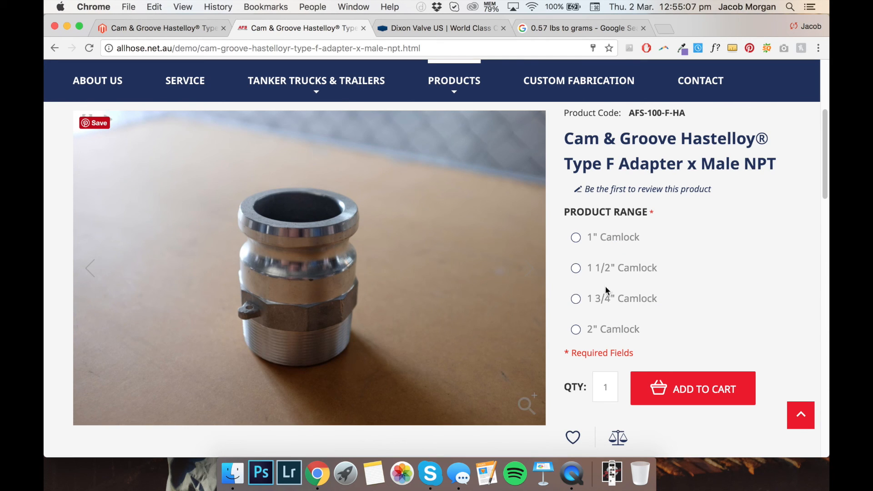
pyautogui.moveTo(427, 130)
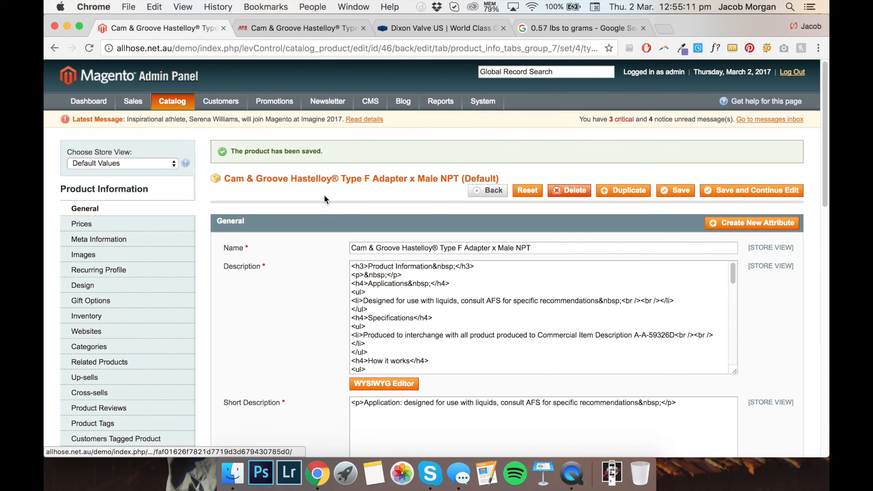
pyautogui.scroll(-1, 354, 230)
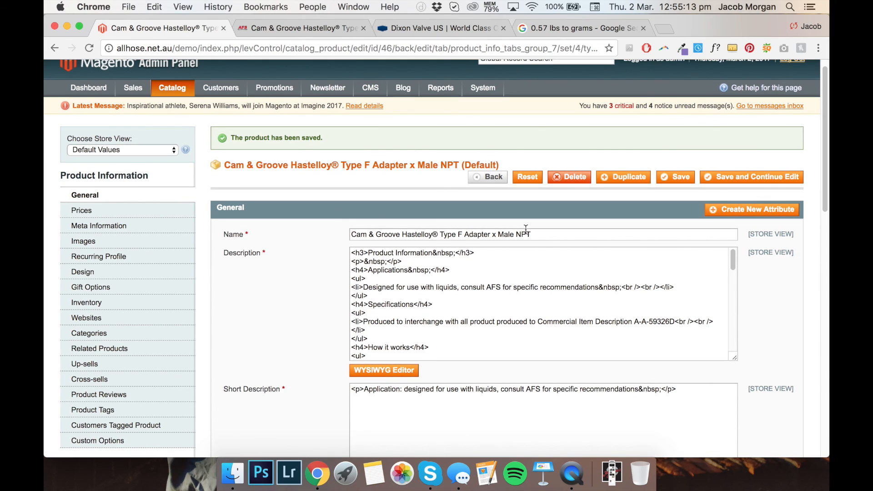